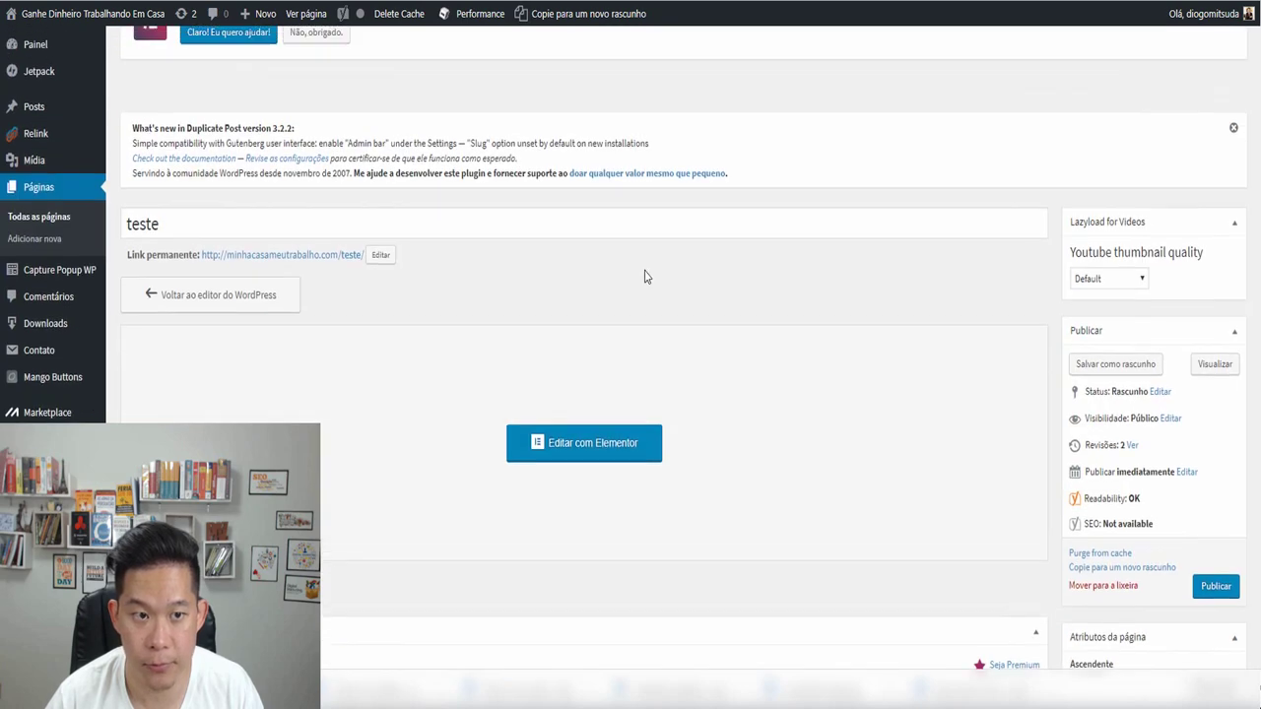
# - View the front end of the teste page to examine how it looks with the Elementor canvas template
pyautogui.tripleClick(332, 275)
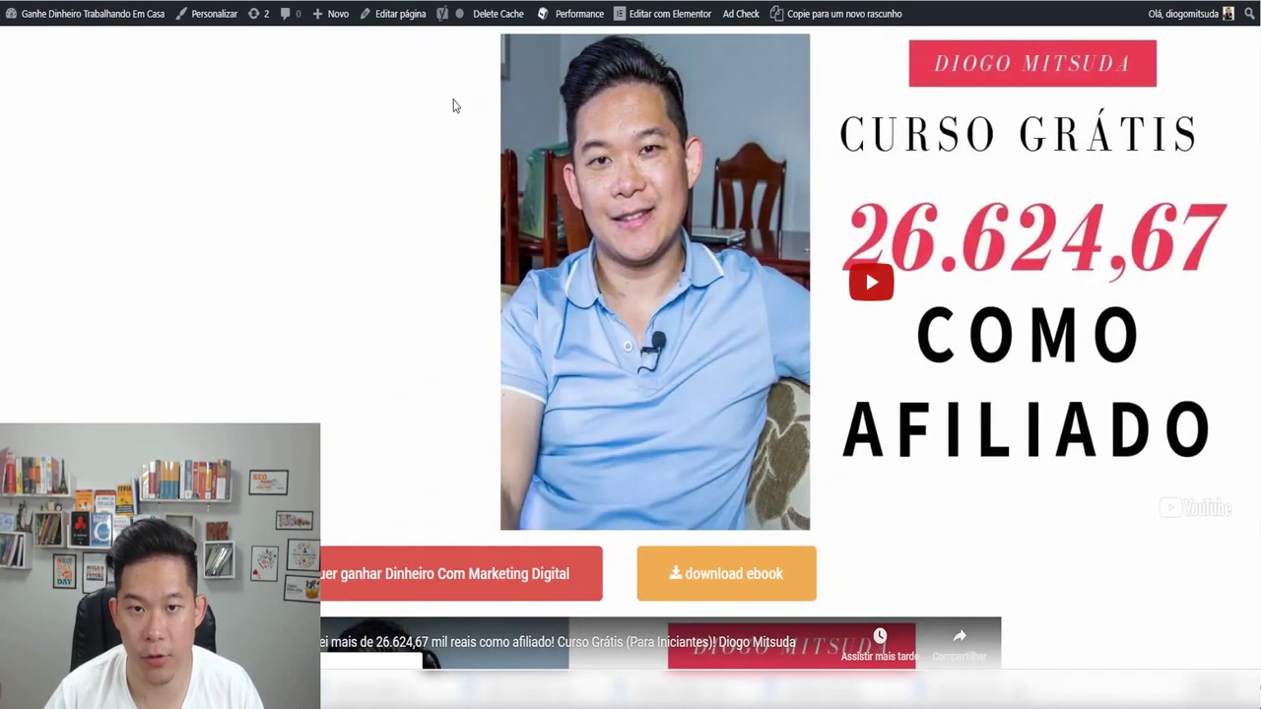
pyautogui.scroll(-5, 601, 266)
pyautogui.scroll(3, 697, 380)
pyautogui.scroll(2, 697, 380)
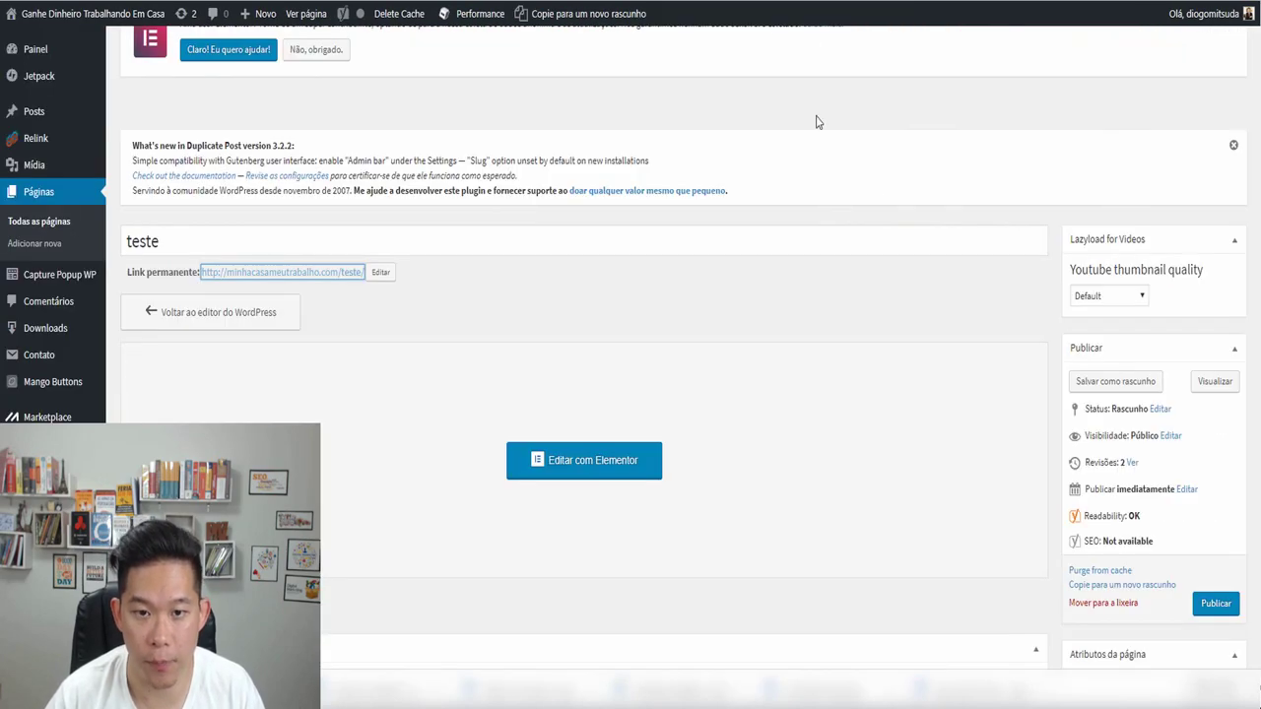
# - Change the teste page's template to Modelo padrão and save the page as a draft
pyautogui.scroll(-5, 996, 285)
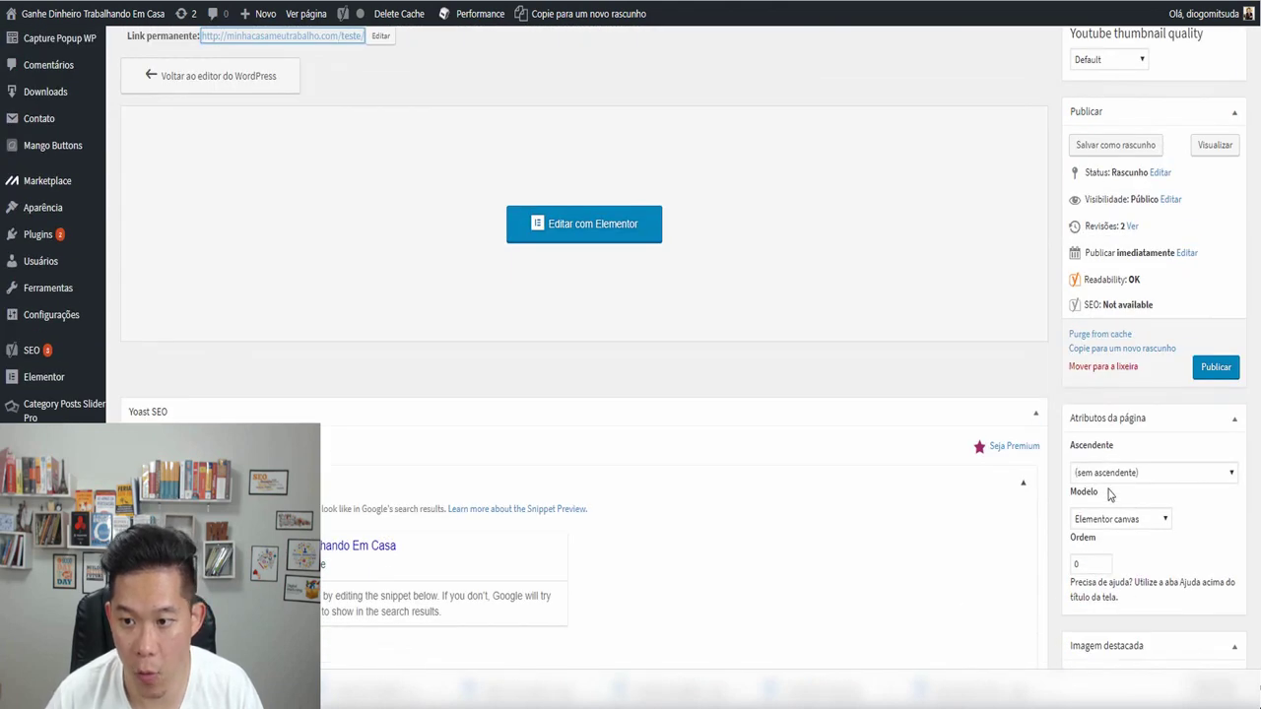
pyautogui.click(1110, 520)
pyautogui.click(1104, 537)
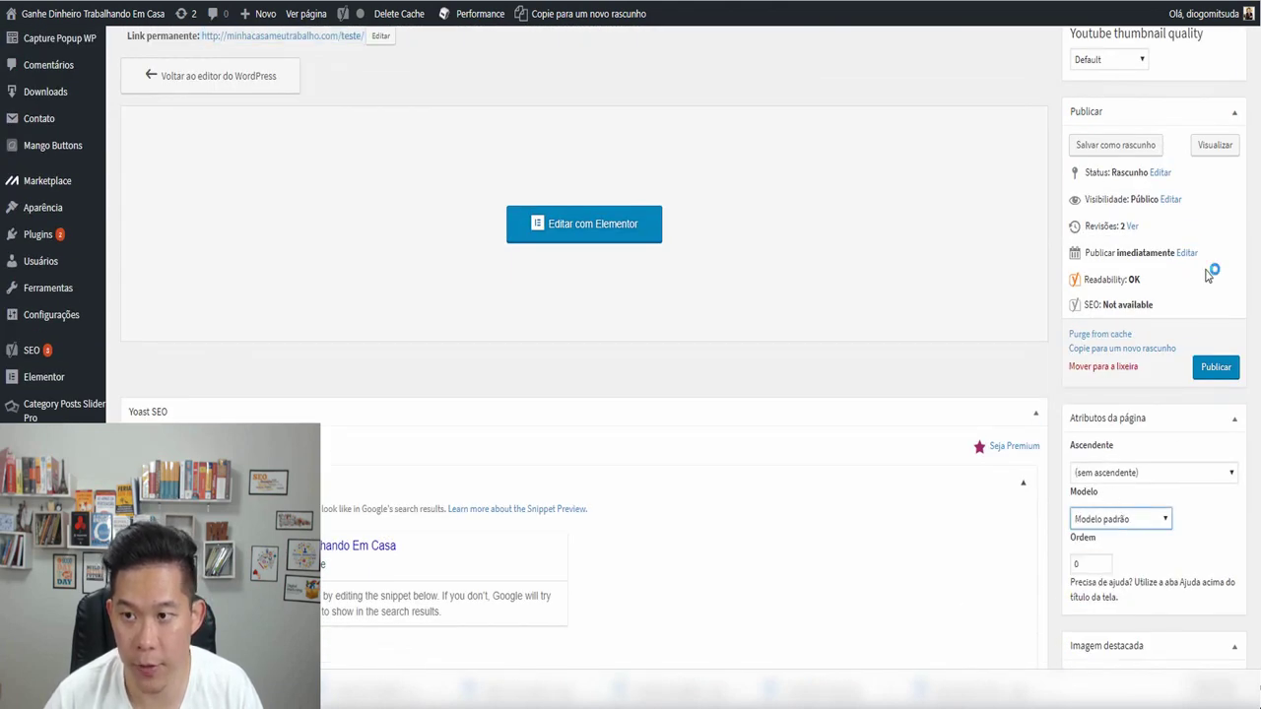
pyautogui.scroll(1, 1210, 276)
pyautogui.click(1124, 227)
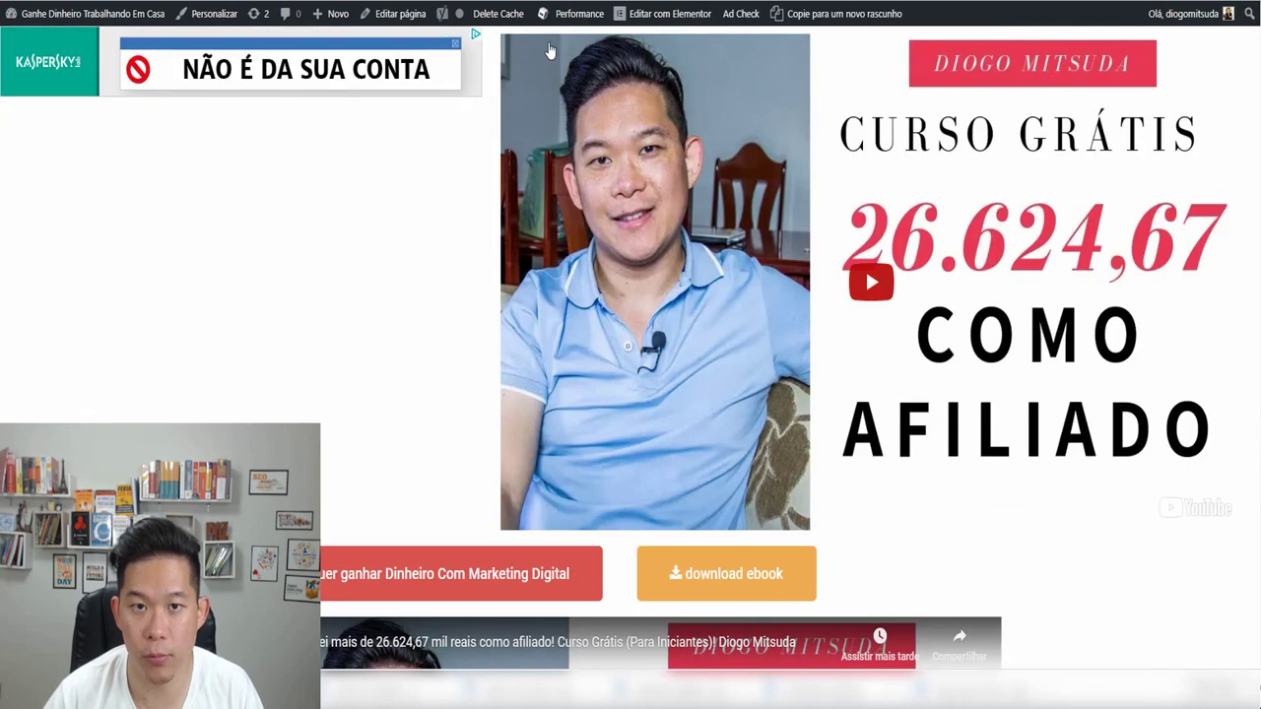
# - Look over the already open canvas version of the page, including its videos and buttons, and return to the page settings
pyautogui.scroll(-5, 701, 116)
pyautogui.scroll(2, 701, 117)
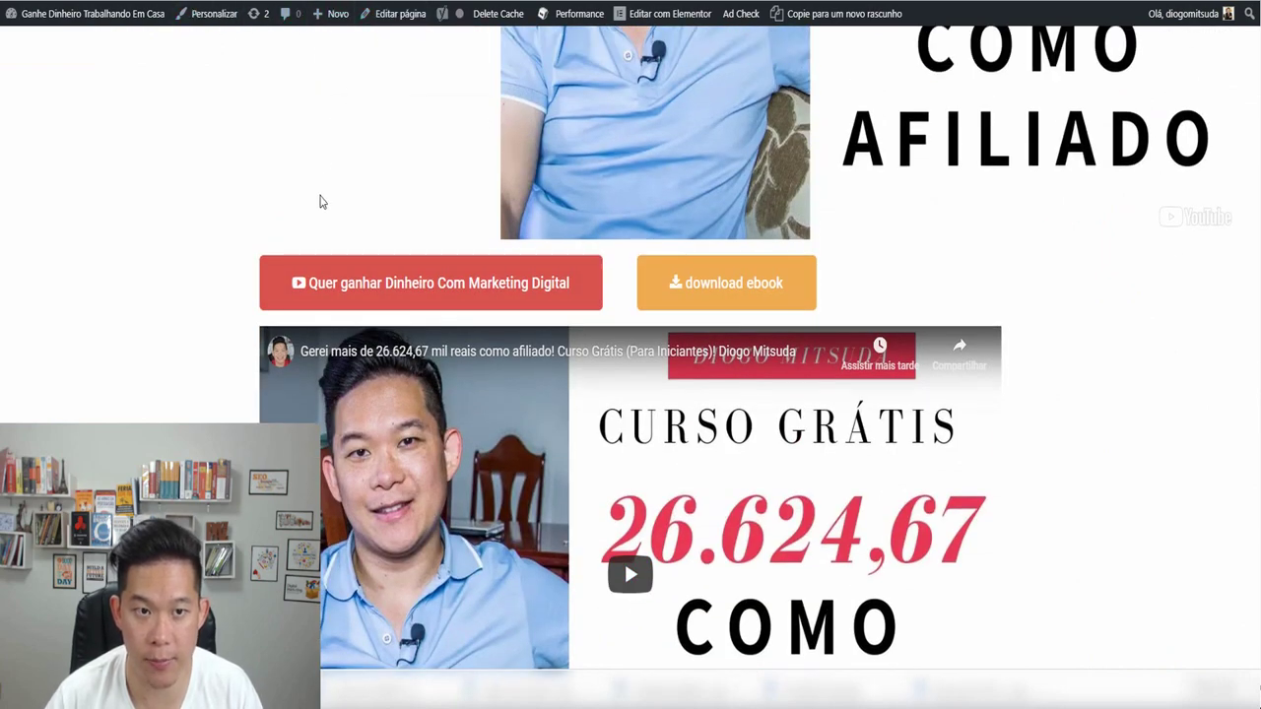
pyautogui.scroll(-2, 322, 160)
pyautogui.scroll(5, 529, 289)
pyautogui.click(833, 13)
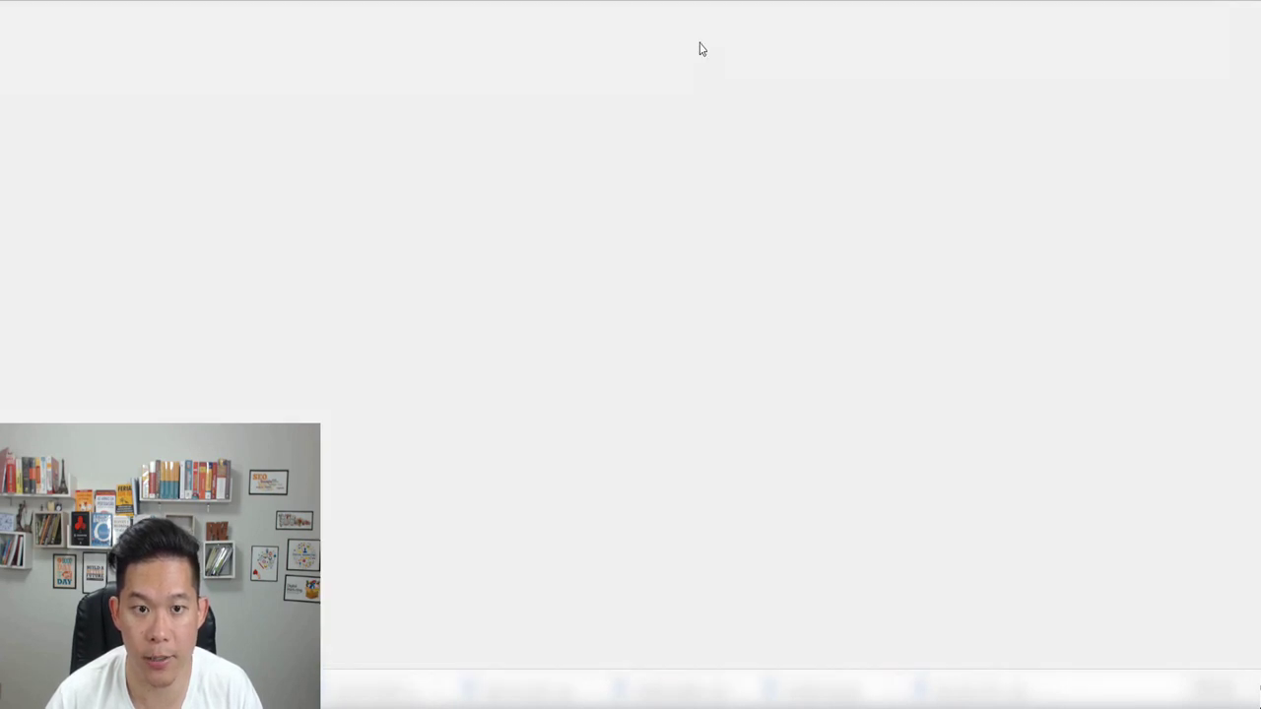
# - Open the teste page from its permalink and examine the site header, banner, sidebar and ads in the default template
pyautogui.scroll(-8, 602, 207)
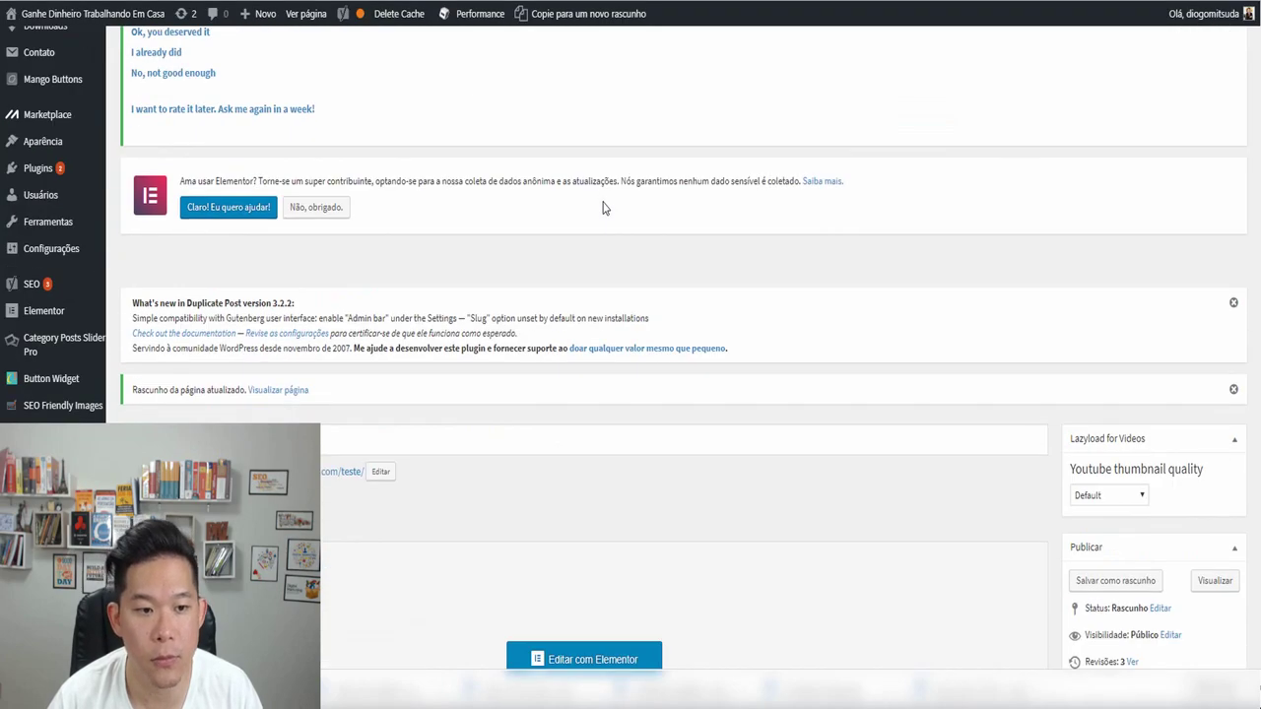
pyautogui.tripleClick(313, 240)
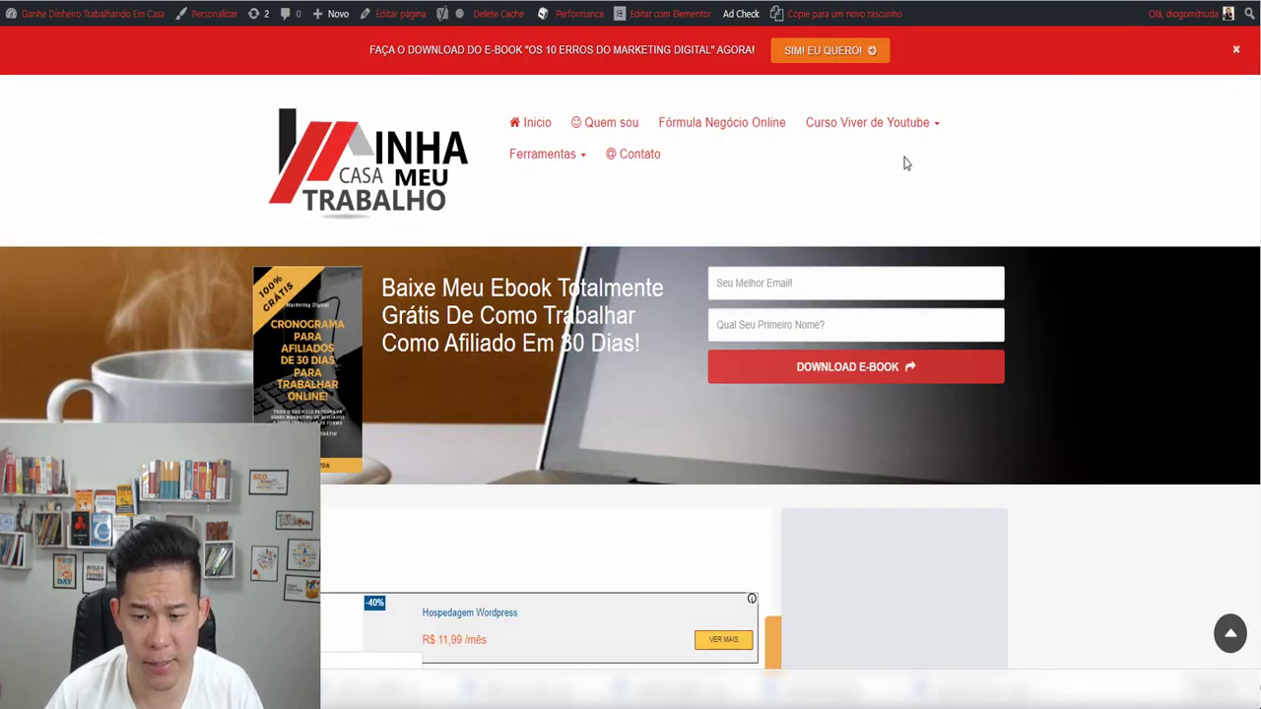
pyautogui.scroll(-10, 1069, 448)
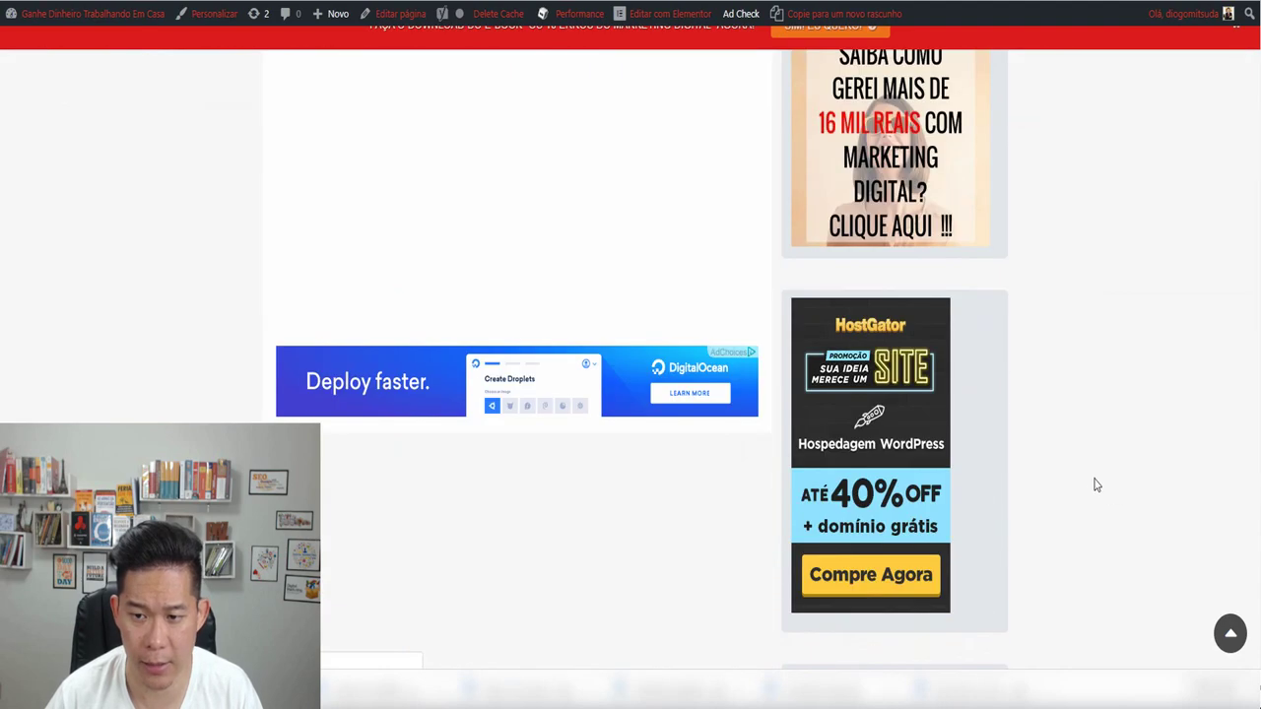
pyautogui.scroll(10, 915, 426)
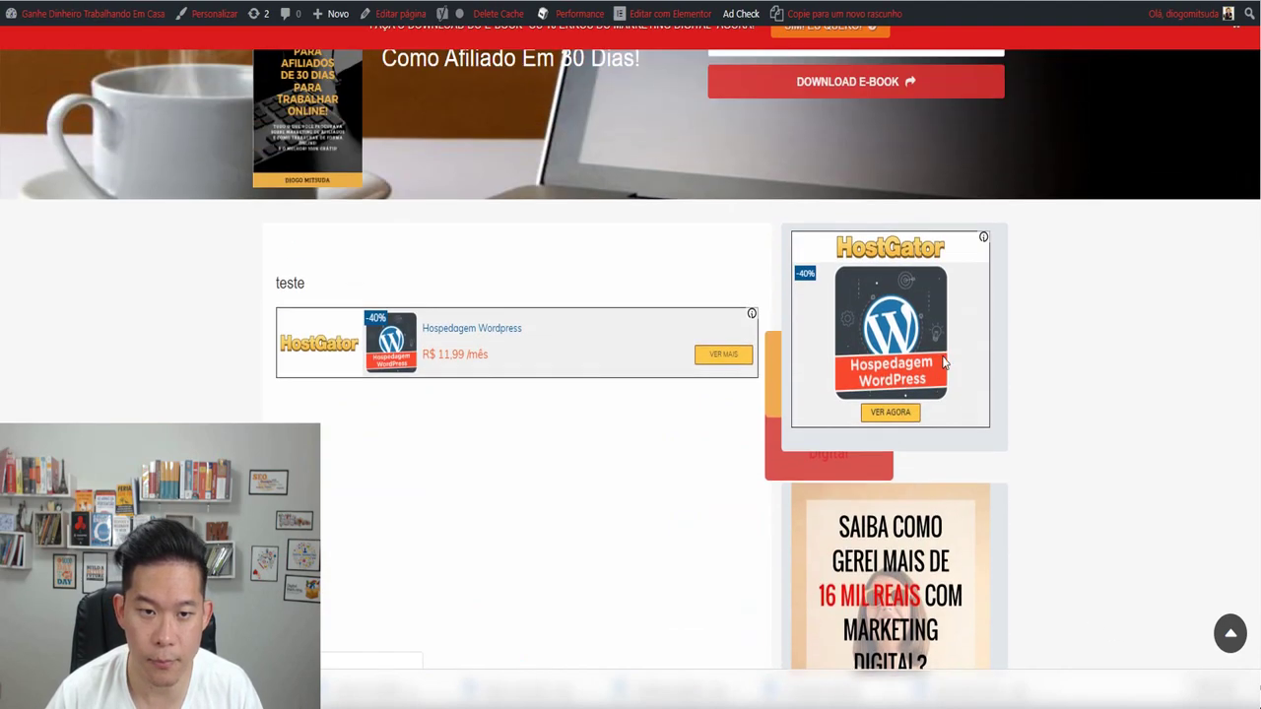
pyautogui.scroll(2, 909, 374)
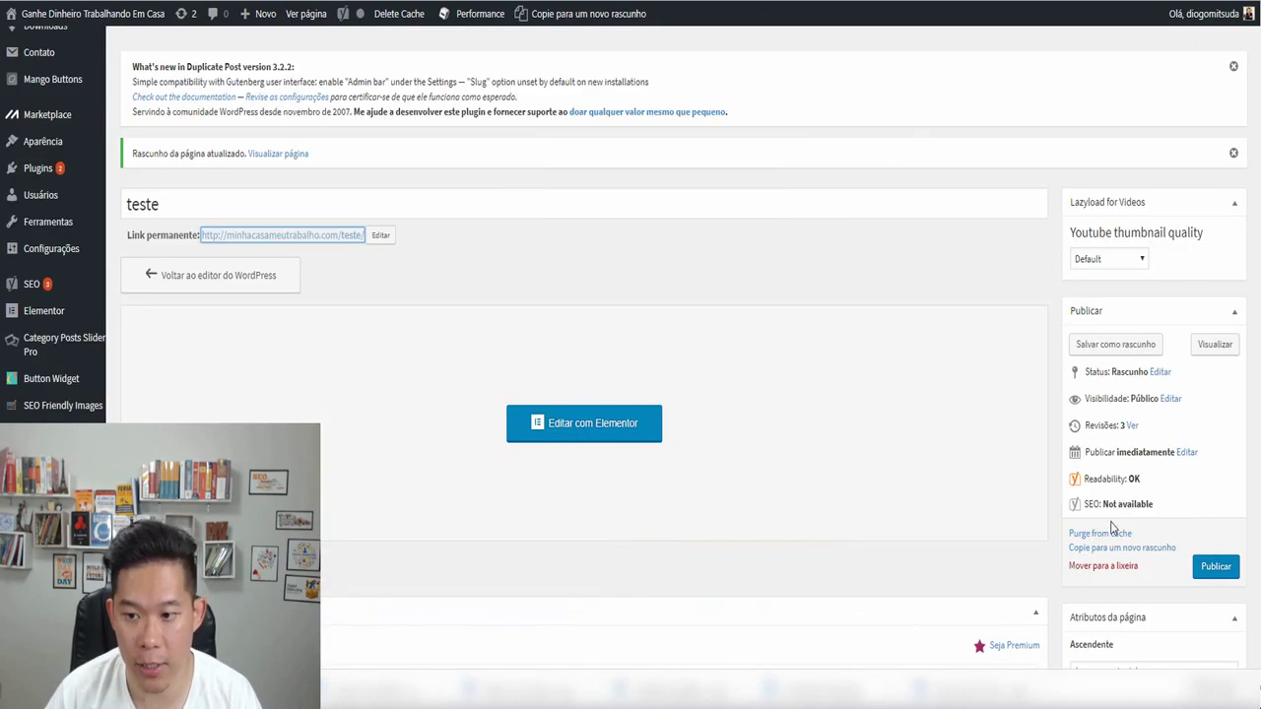
# - Set the teste page's template to Elementor canvas and save the page as a draft
pyautogui.scroll(-3, 1110, 511)
pyautogui.click(1117, 561)
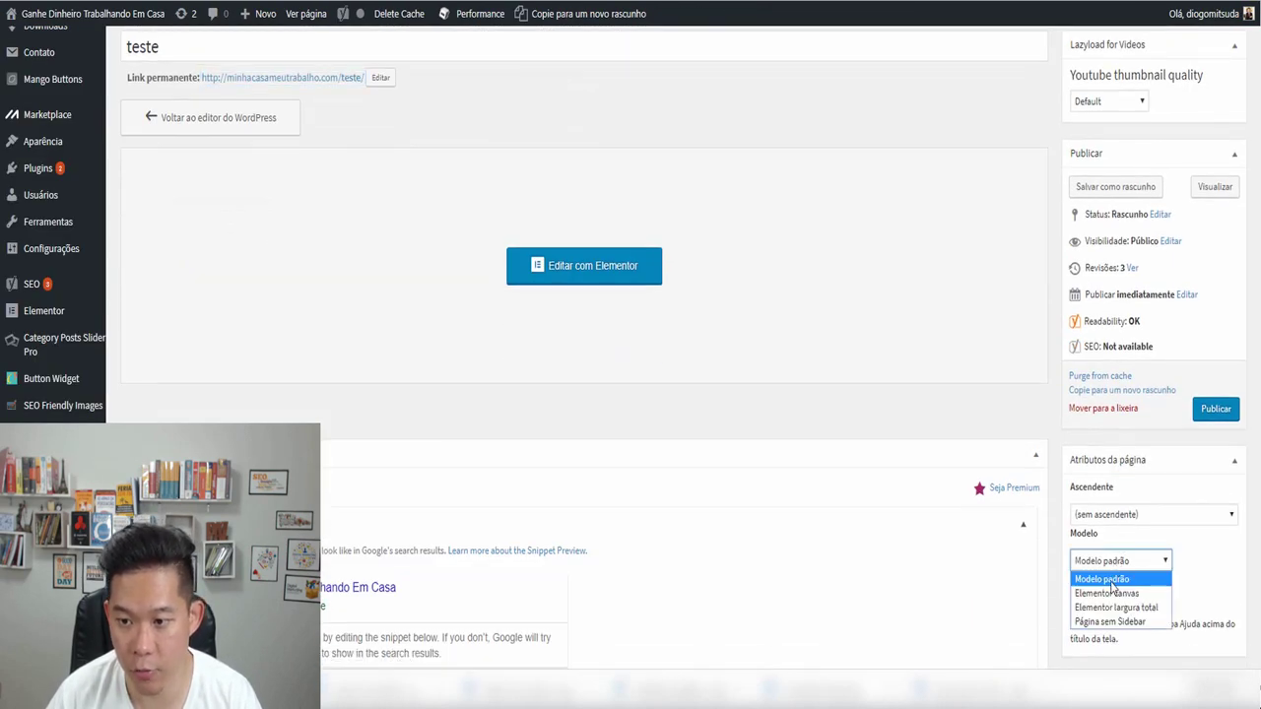
pyautogui.click(1110, 593)
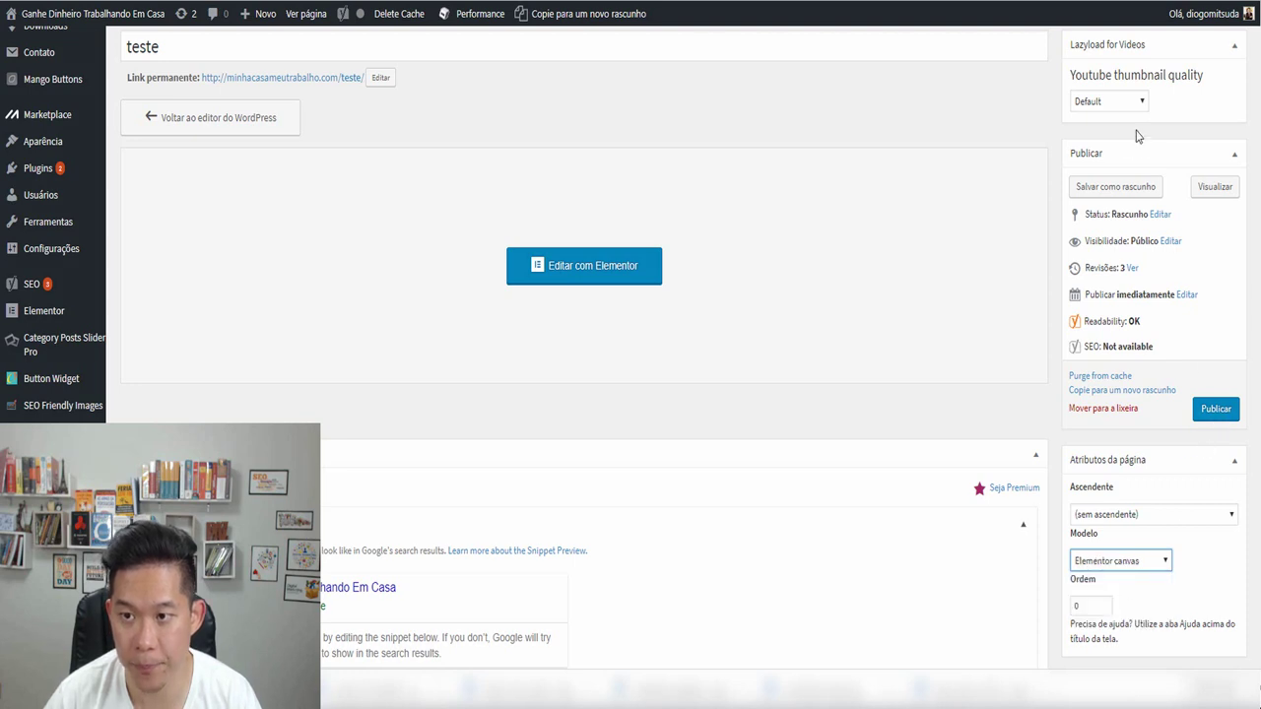
pyautogui.click(1126, 191)
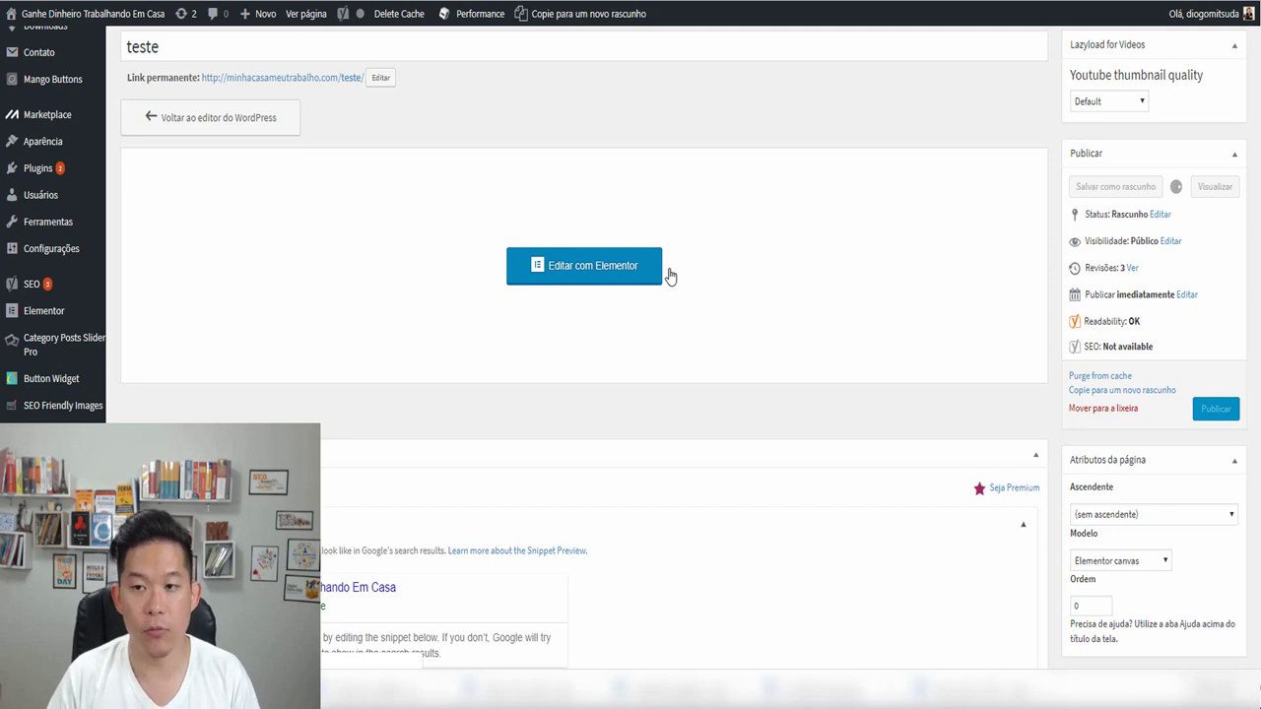
# - In the Elementor editor, delete the upper video and the "Quer ganhar Dinheiro Com Marketing Digital" and "download ebook" buttons
pyautogui.hotkey('alt', 'Left')
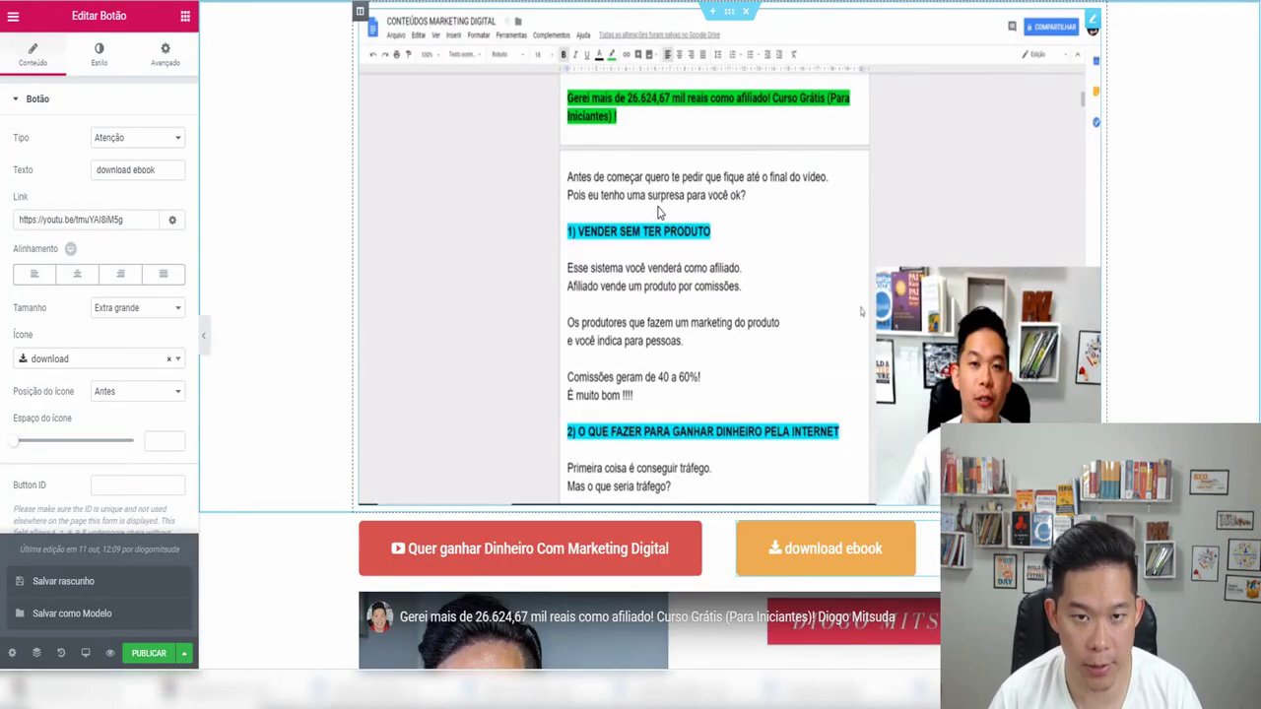
pyautogui.scroll(-5, 529, 316)
pyautogui.scroll(5, 439, 298)
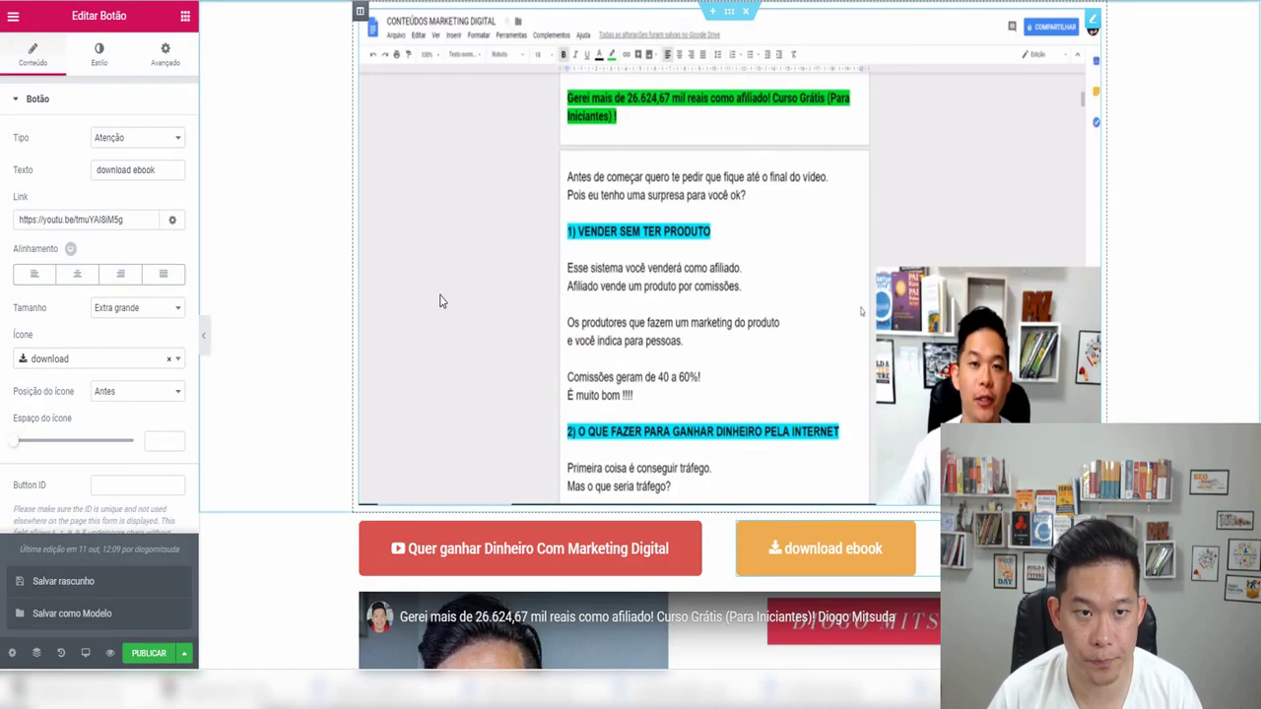
pyautogui.click(564, 120)
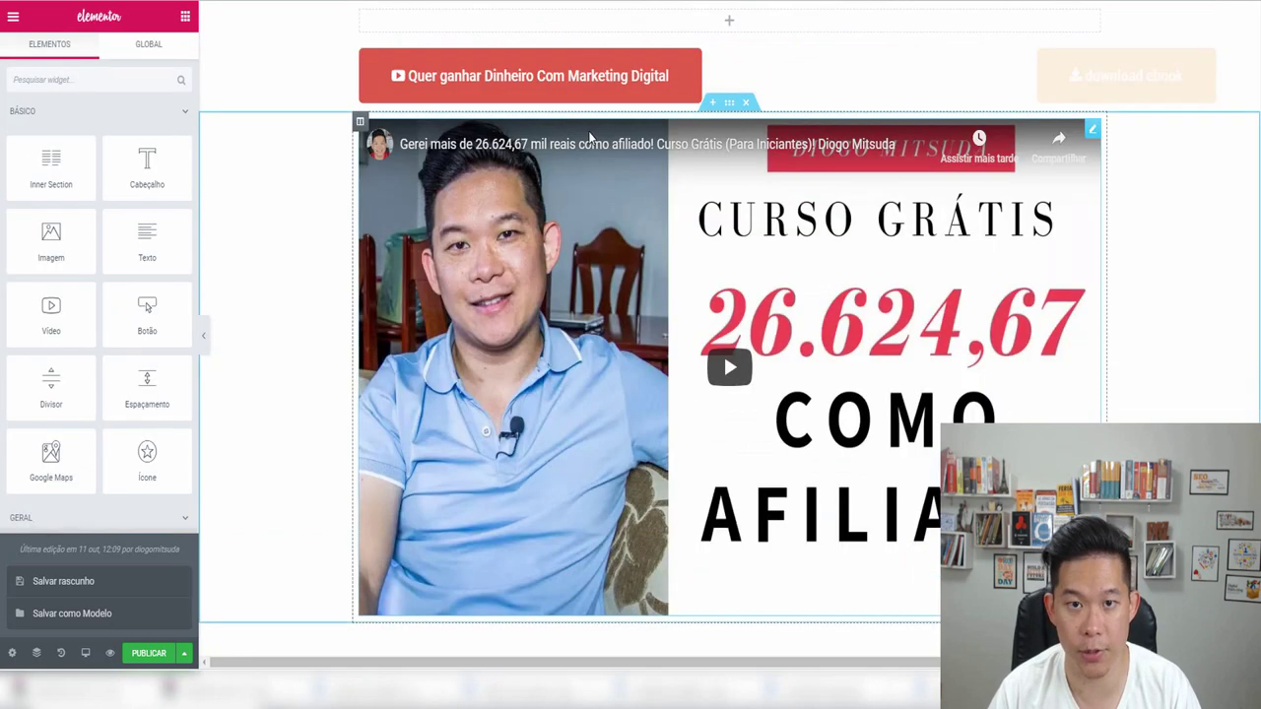
pyautogui.click(669, 92)
pyautogui.click(757, 85)
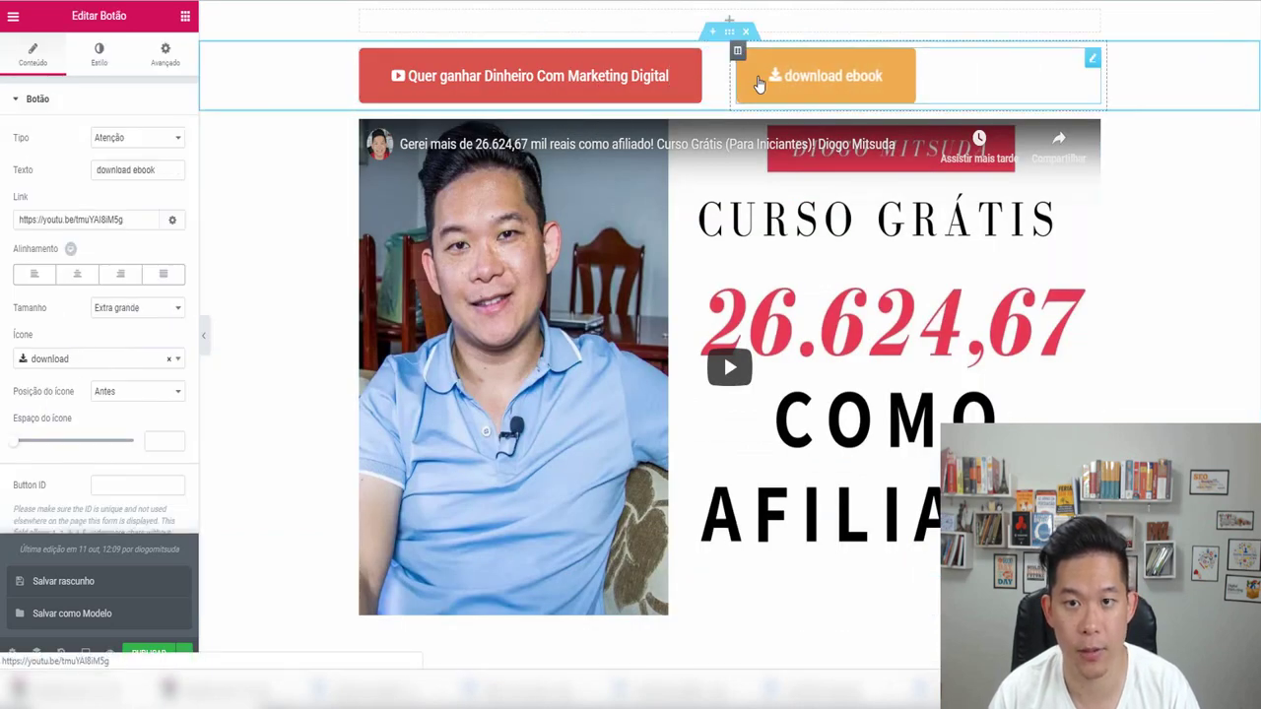
pyautogui.press('Delete')
pyautogui.press('Delete')
# - Add a new section with two equal columns below the remaining video
pyautogui.click(679, 128)
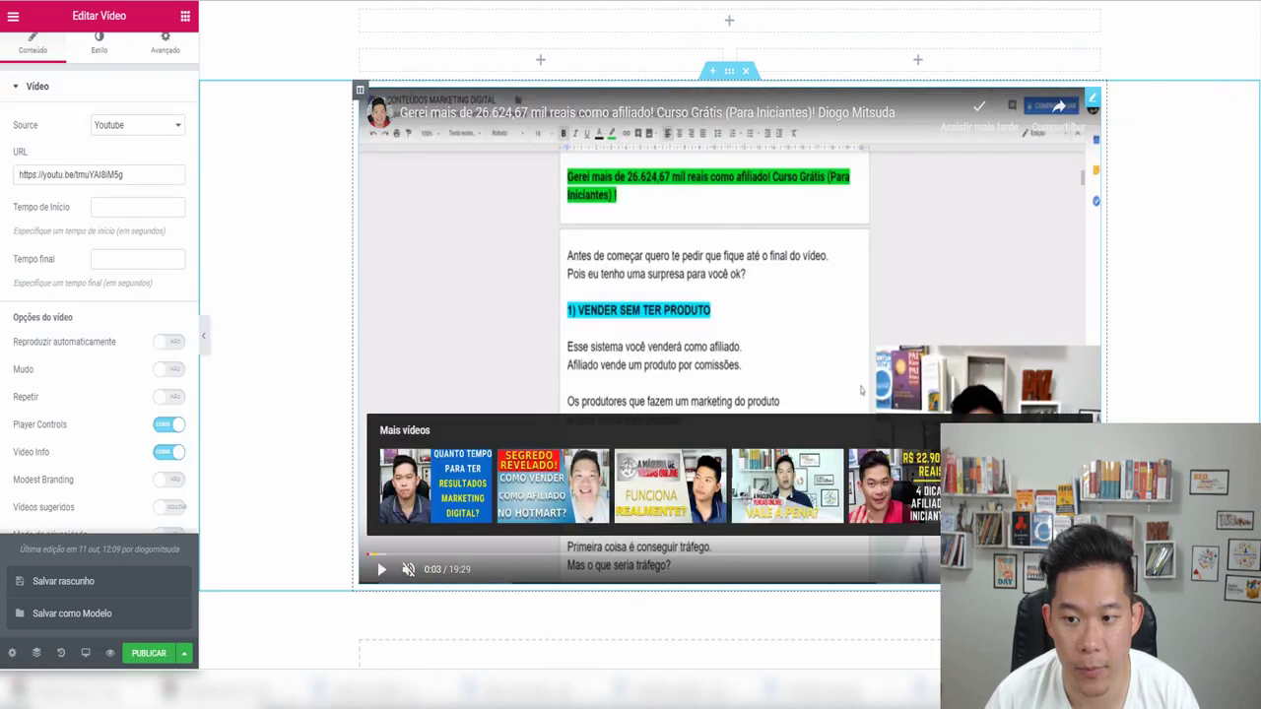
pyautogui.click(14, 18)
pyautogui.click(14, 19)
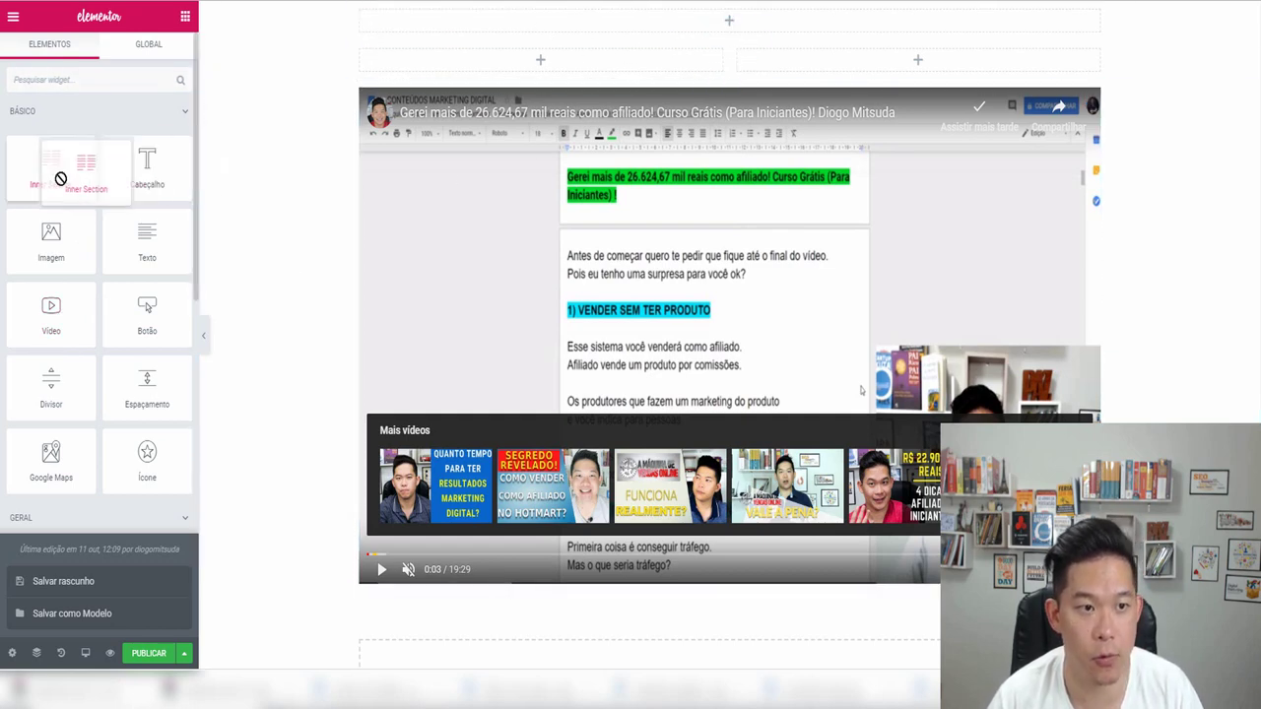
pyautogui.scroll(-2, 690, 493)
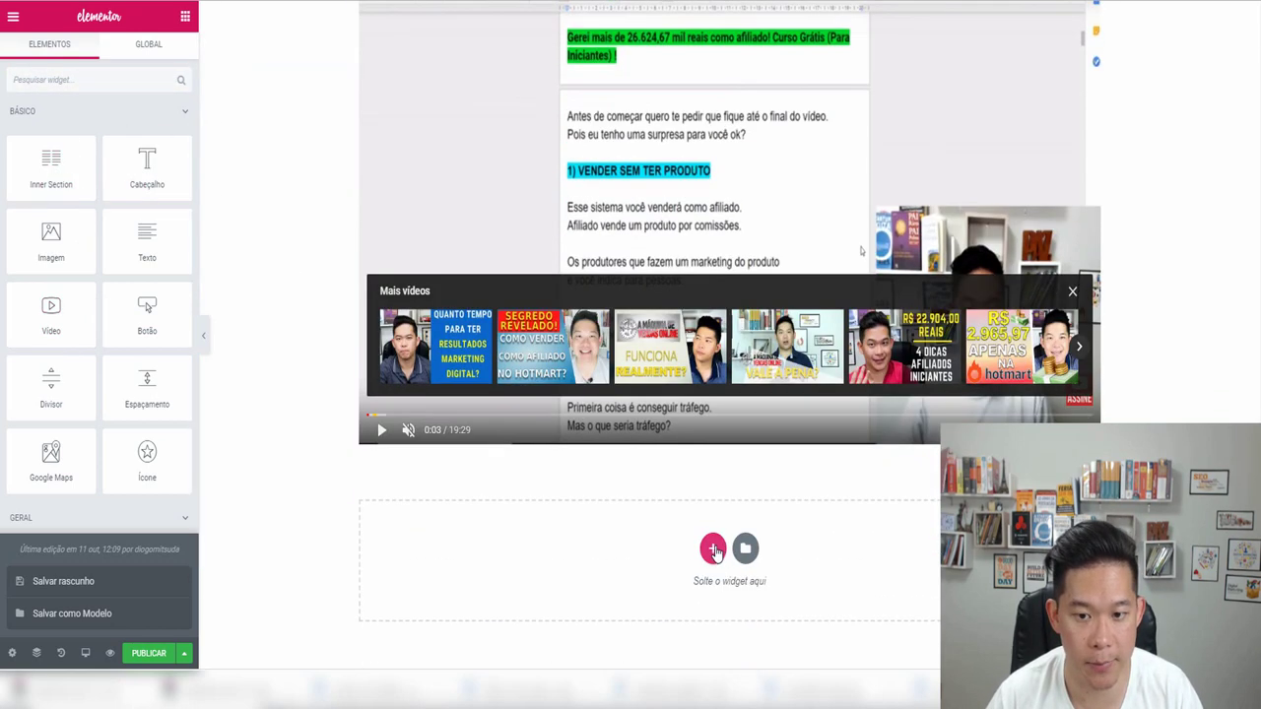
pyautogui.click(713, 548)
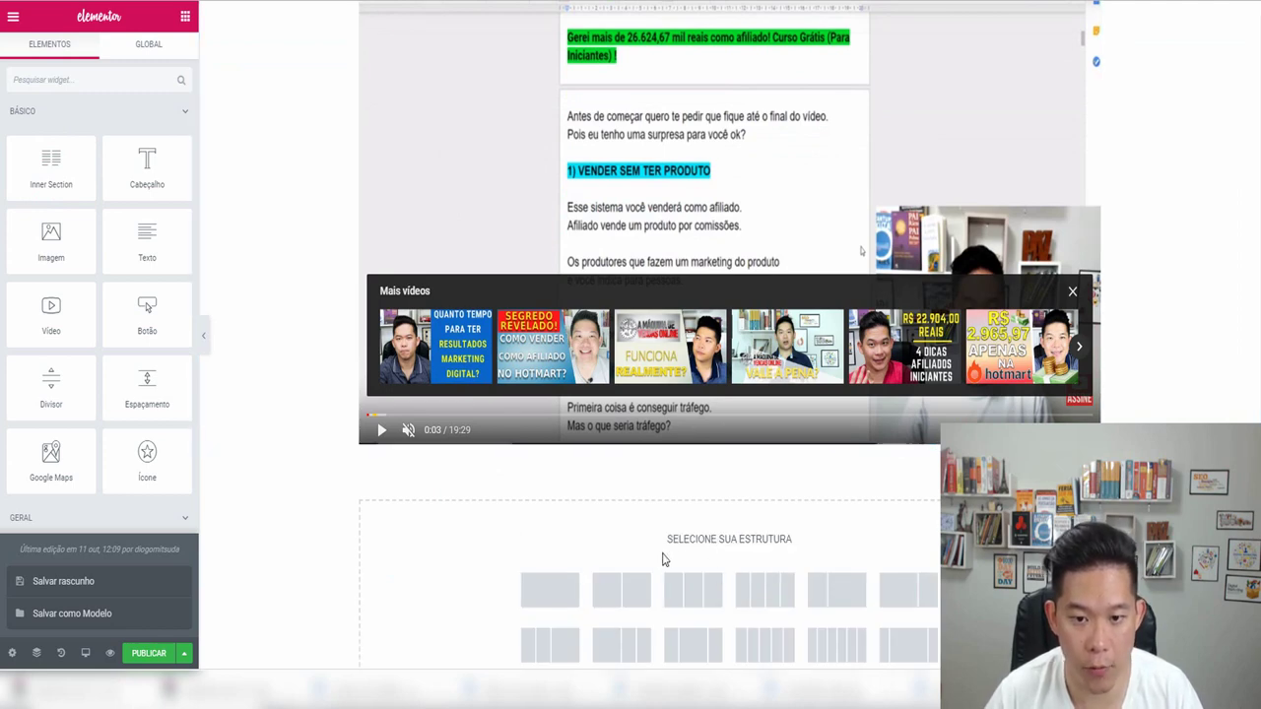
pyautogui.click(636, 590)
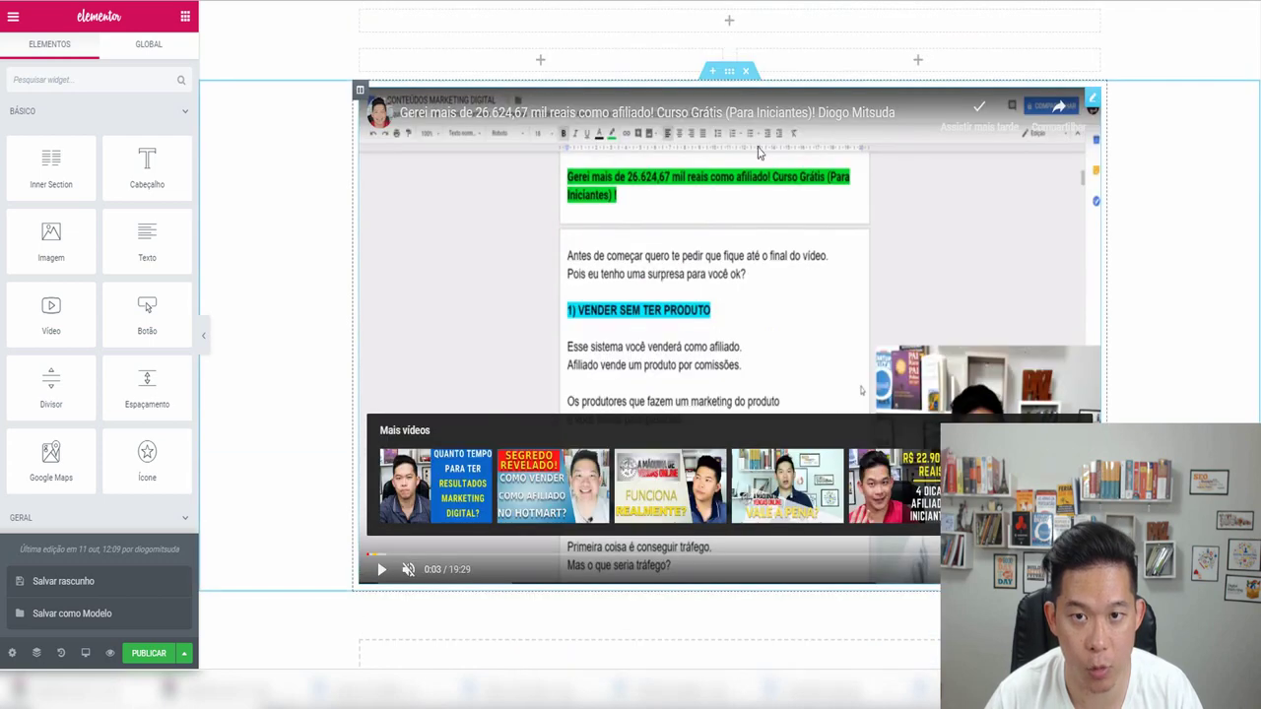
pyautogui.scroll(-3, 690, 430)
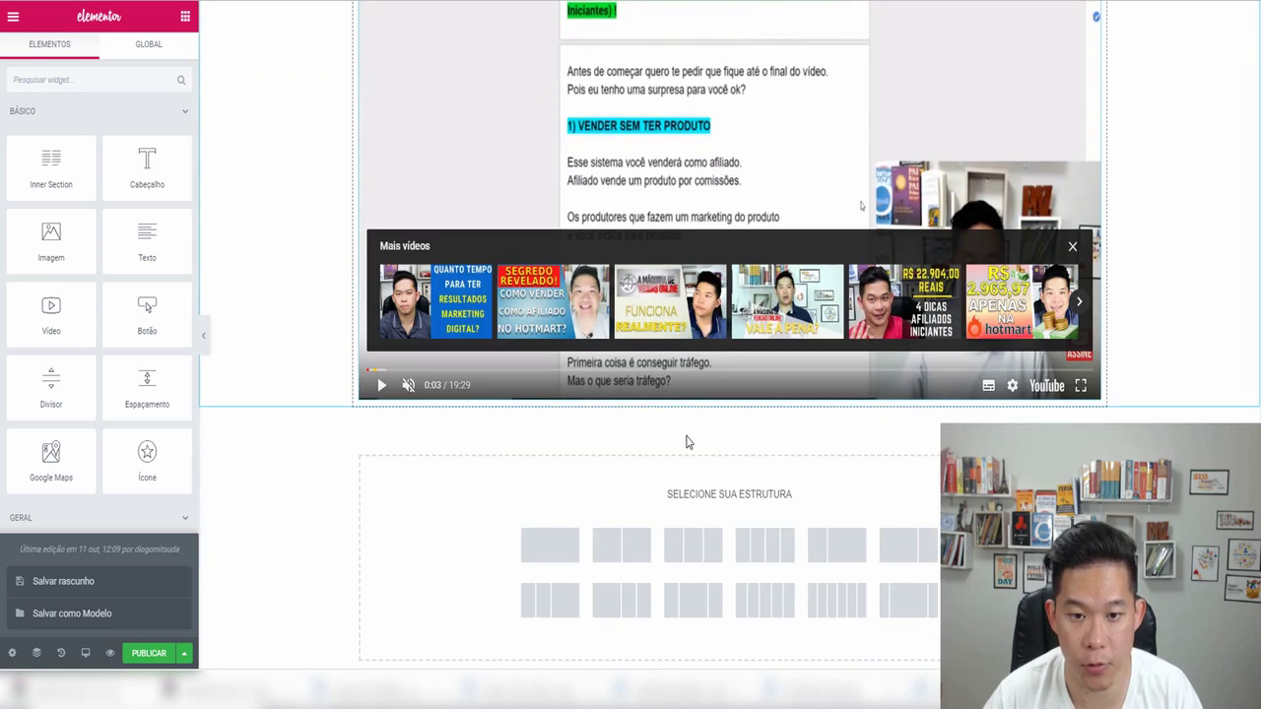
pyautogui.moveTo(659, 449); pyautogui.dragTo(659, 430)
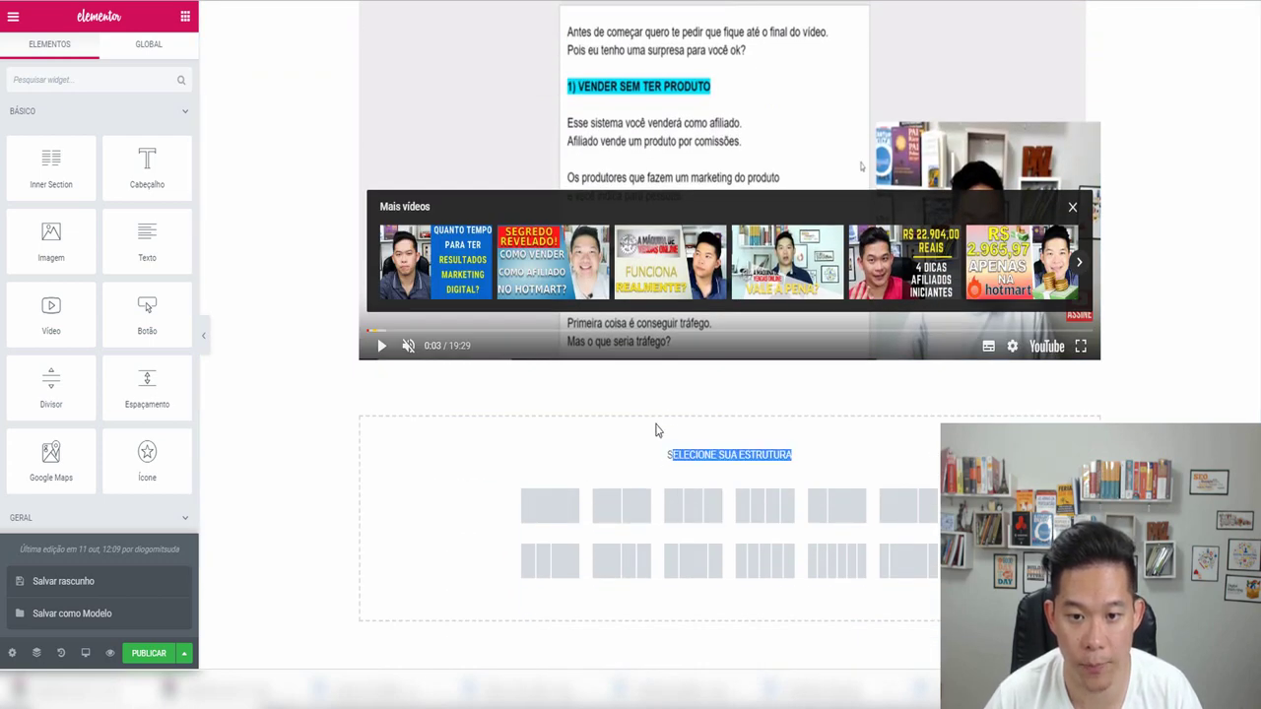
pyautogui.click(621, 506)
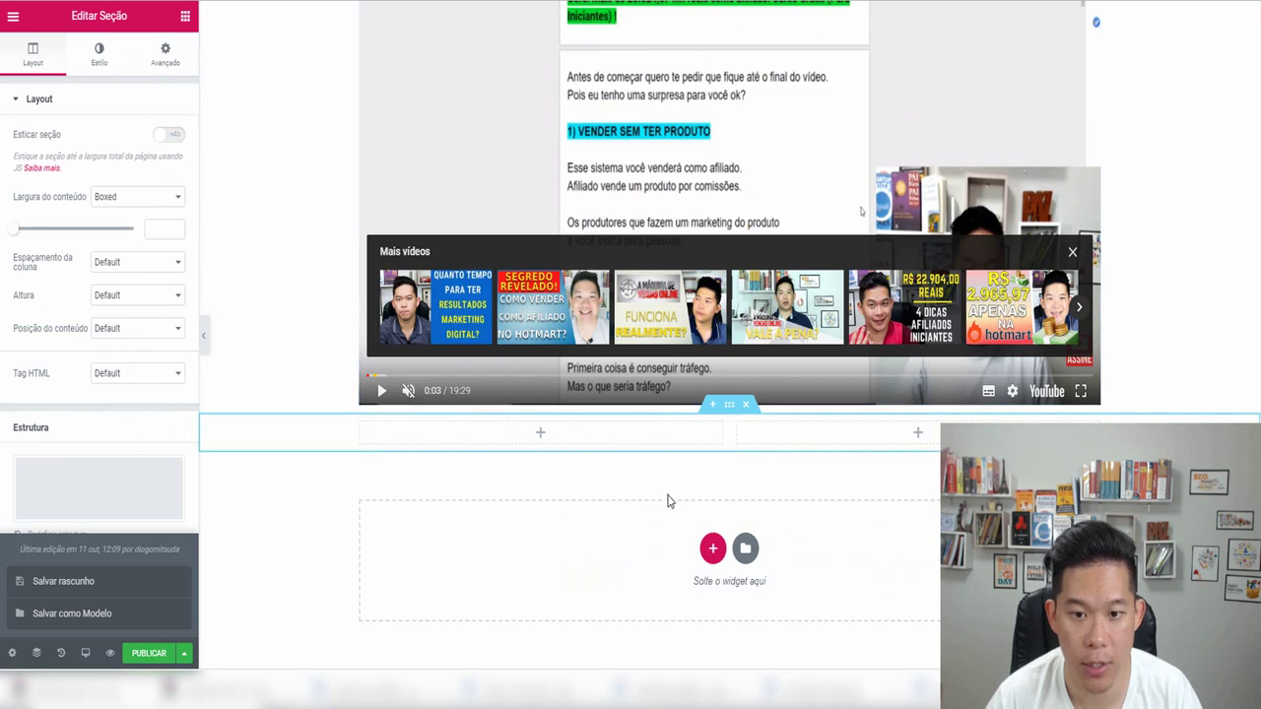
# - Add a single-column section beneath the new two-column section and bring up the widgets for it
pyautogui.click(713, 548)
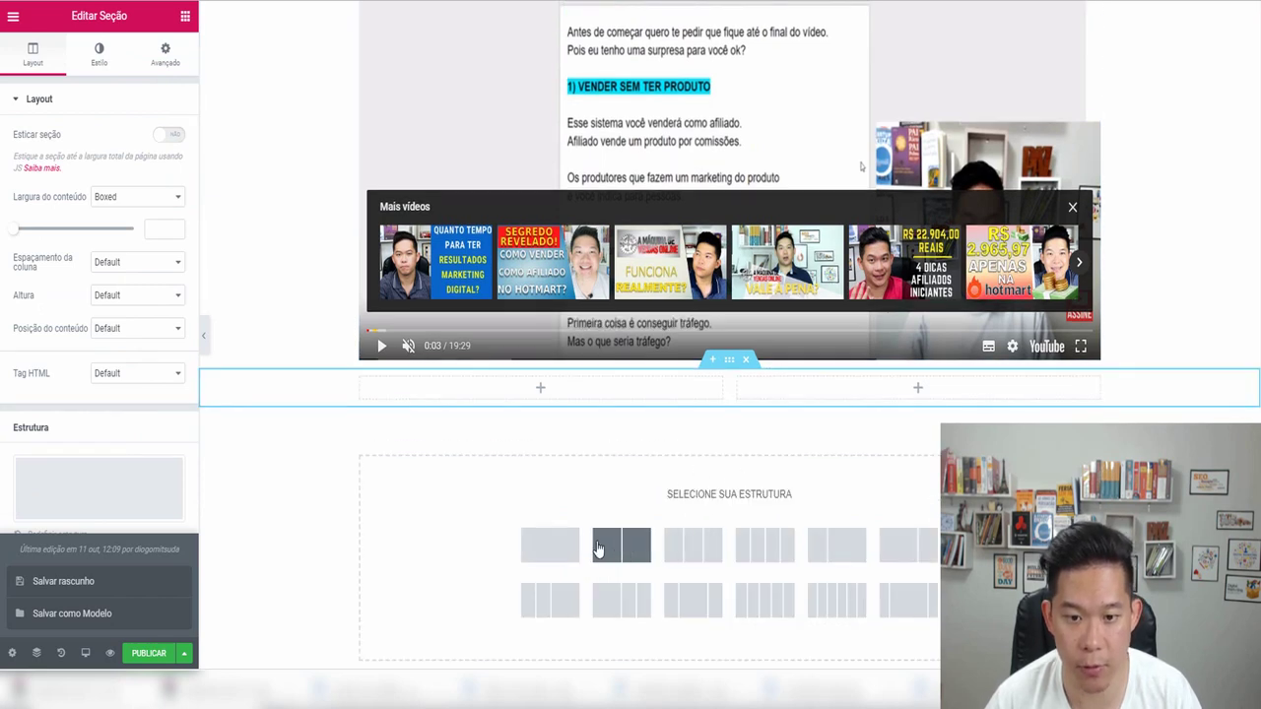
pyautogui.click(572, 547)
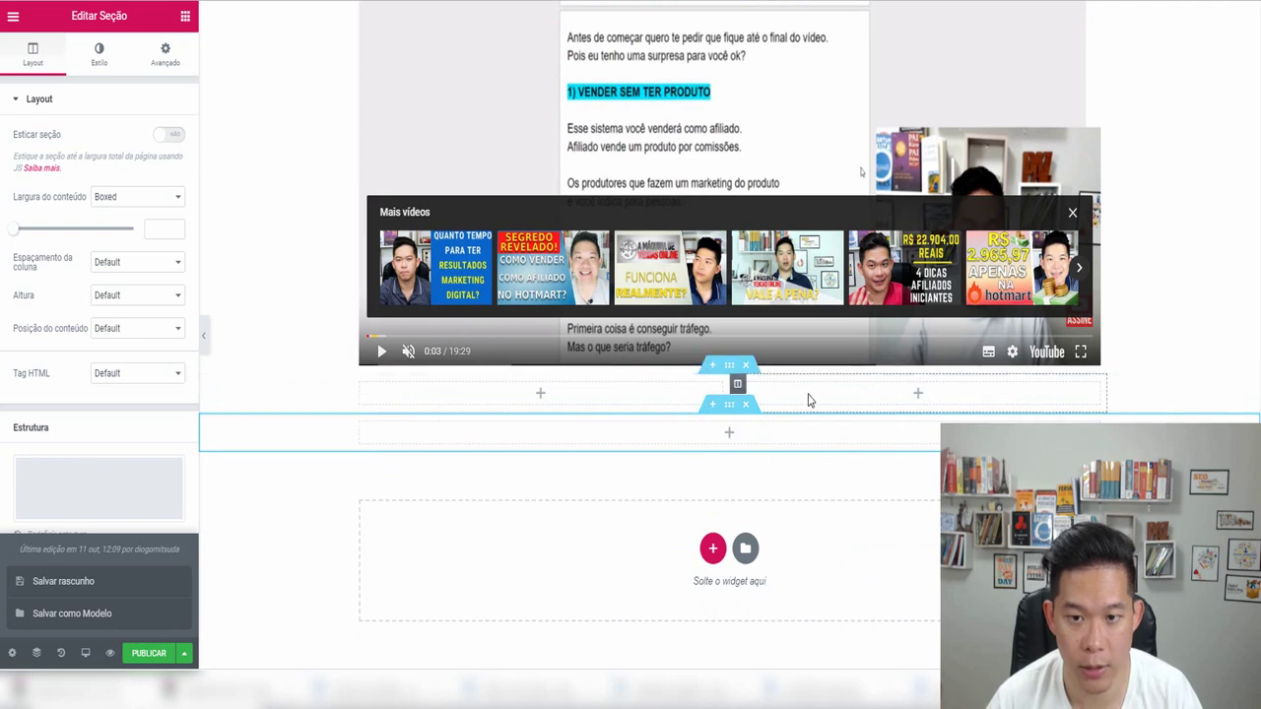
pyautogui.click(729, 432)
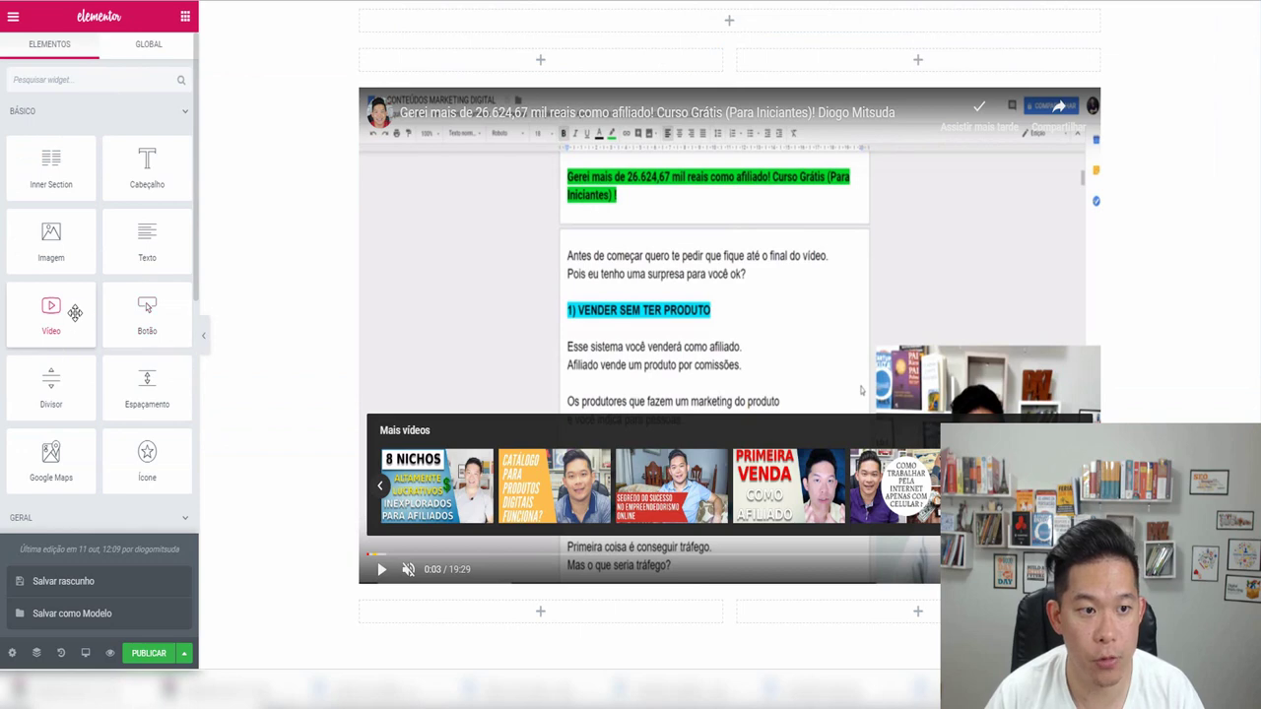
# - Copy the existing video's URL and place a Video widget in the empty single-column section above it
pyautogui.rightClick(527, 189)
pyautogui.click(549, 204)
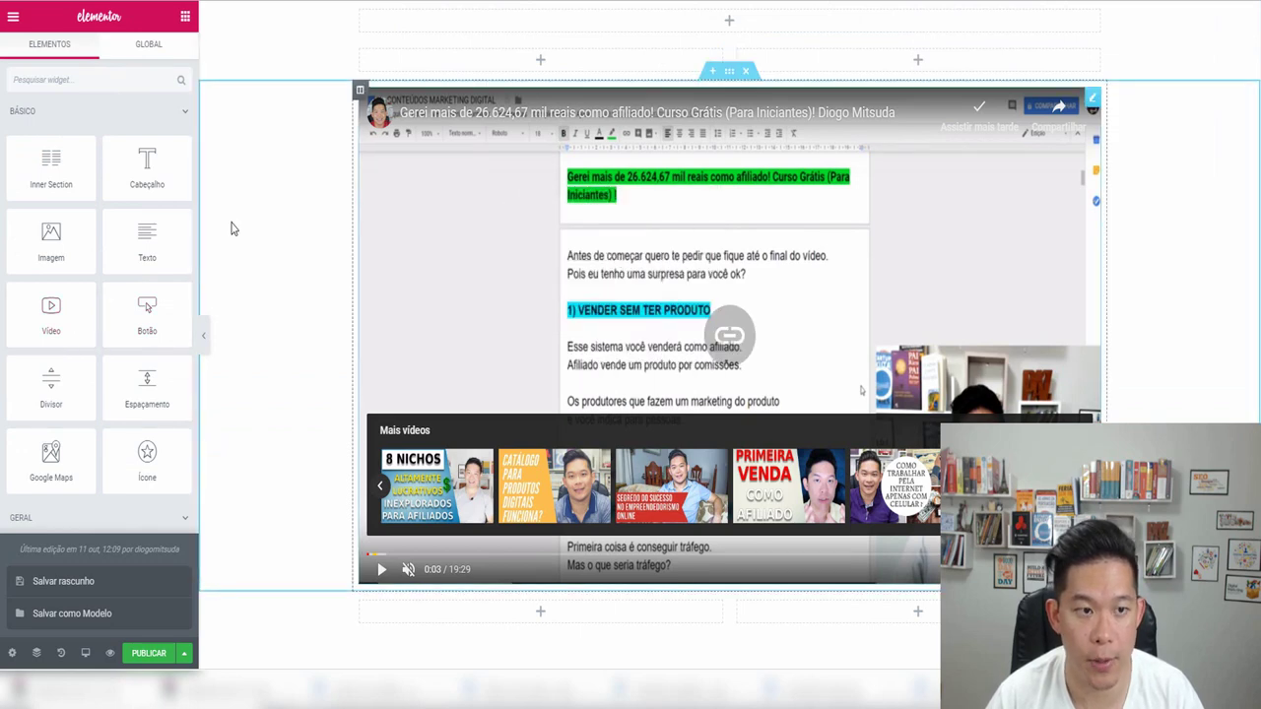
pyautogui.moveTo(49, 313); pyautogui.dragTo(724, 21)
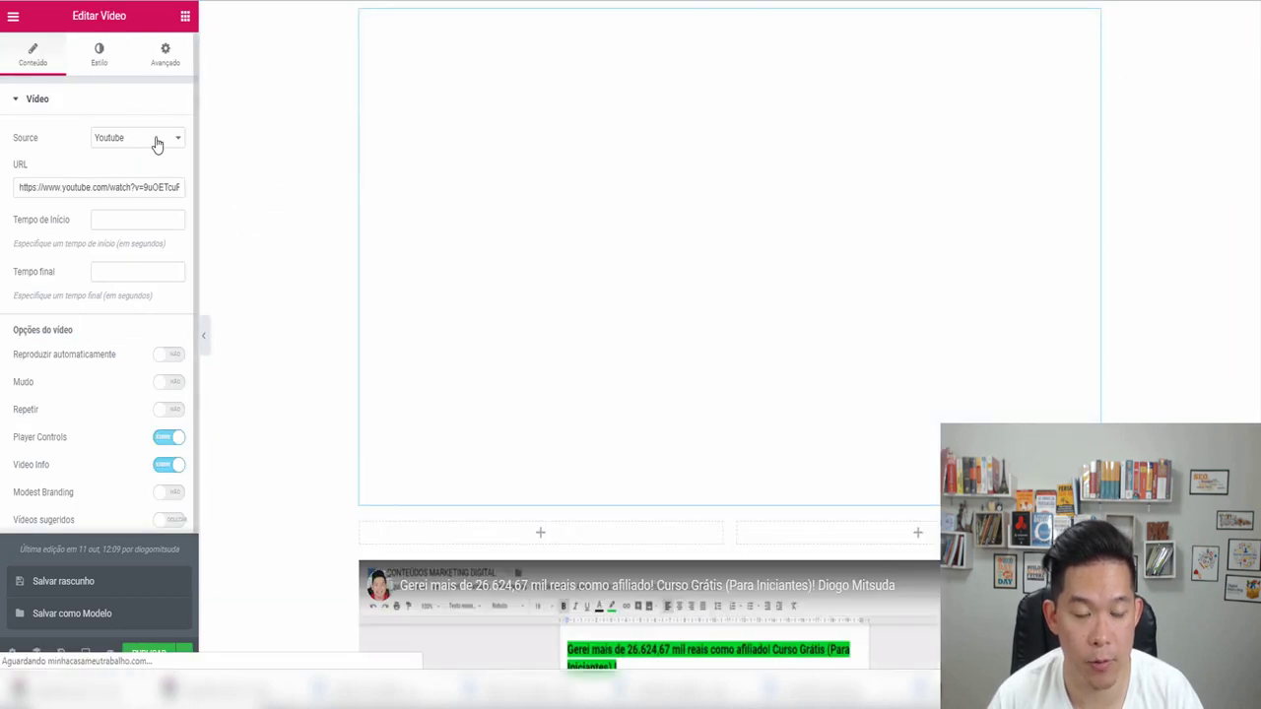
pyautogui.tripleClick(108, 188)
pyautogui.write('https://youtu.be/tmuYAI8iM5g')
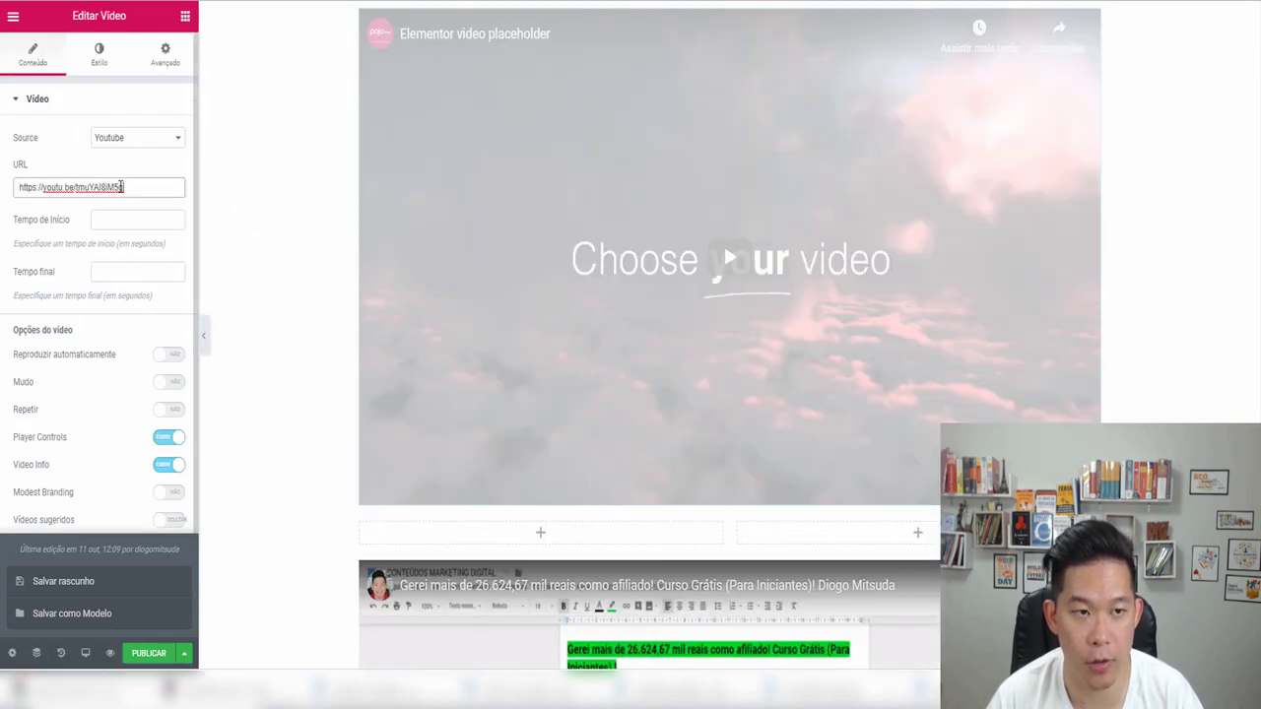
pyautogui.moveTo(85, 188); pyautogui.dragTo(31, 187)
pyautogui.click(88, 188)
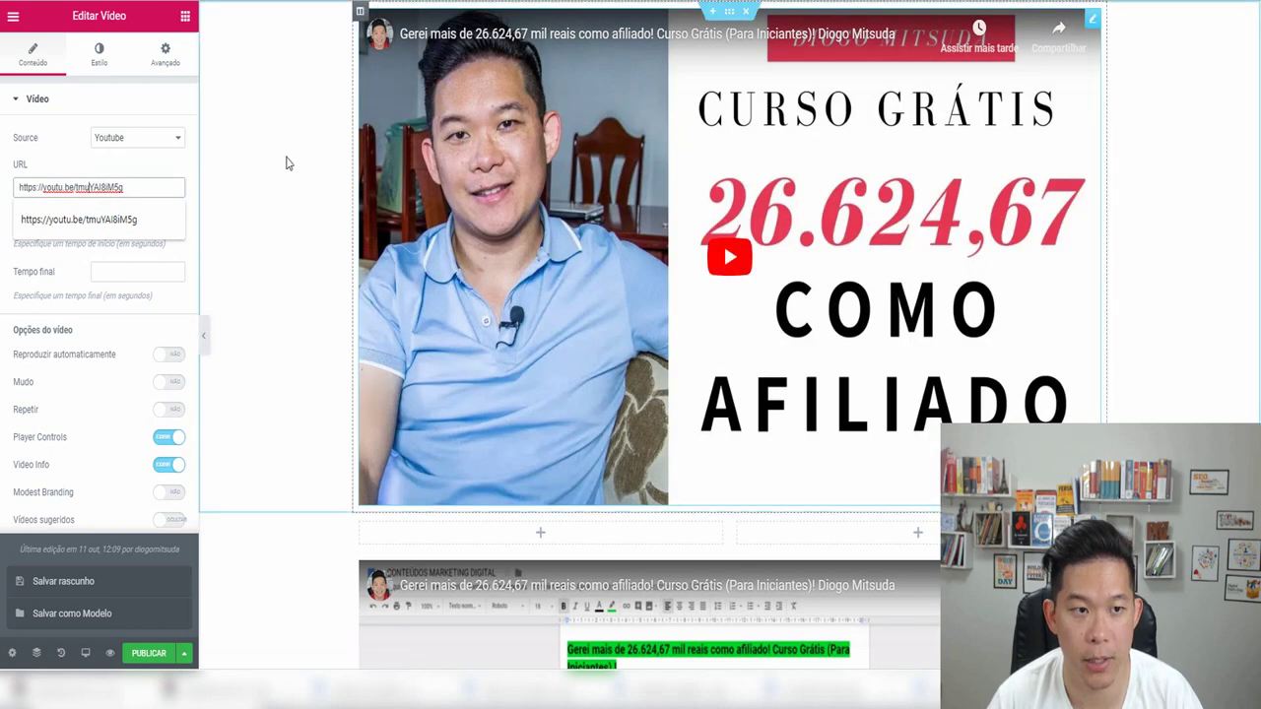
pyautogui.click(124, 268)
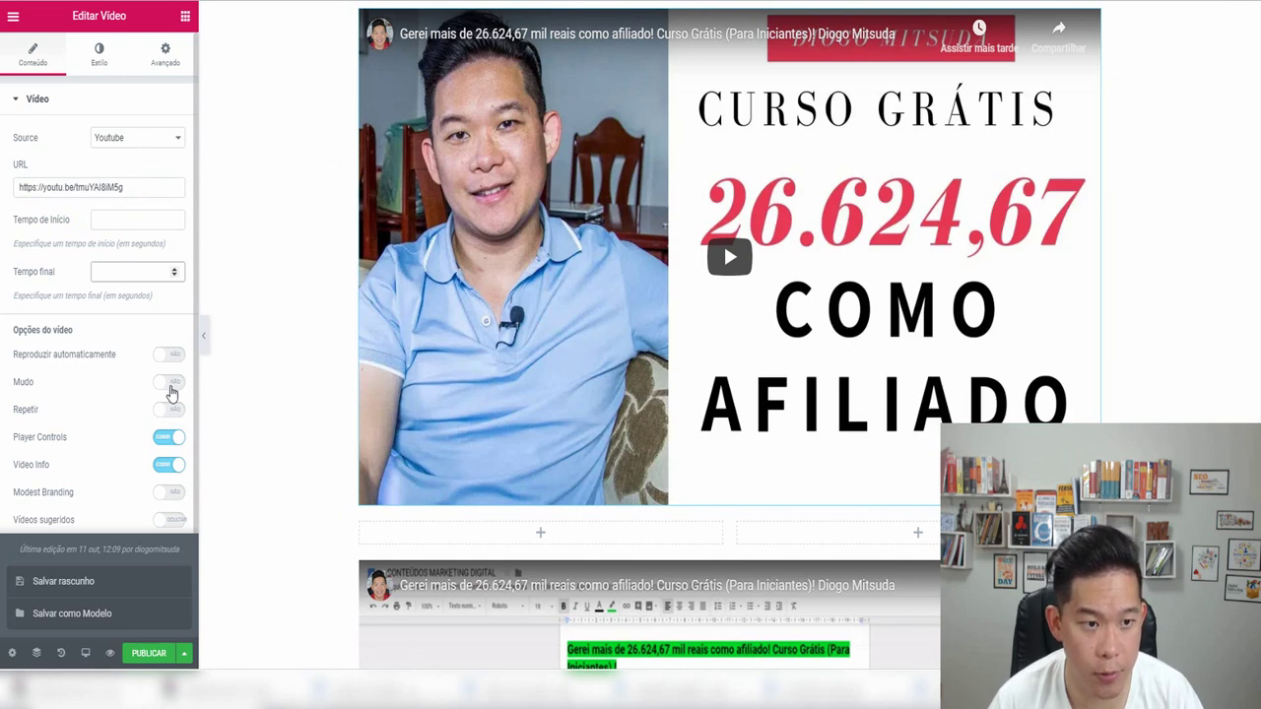
# - Turn off Player Controls and Video Info for the new video
pyautogui.click(169, 441)
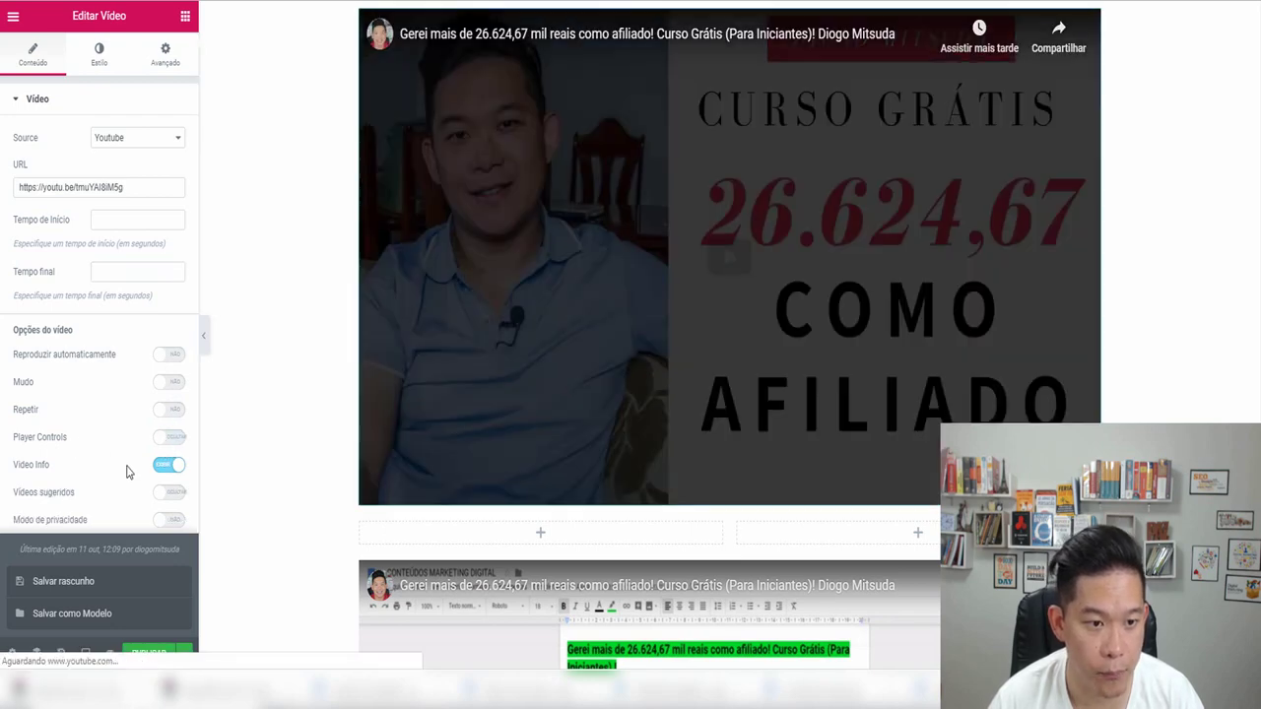
pyautogui.click(169, 470)
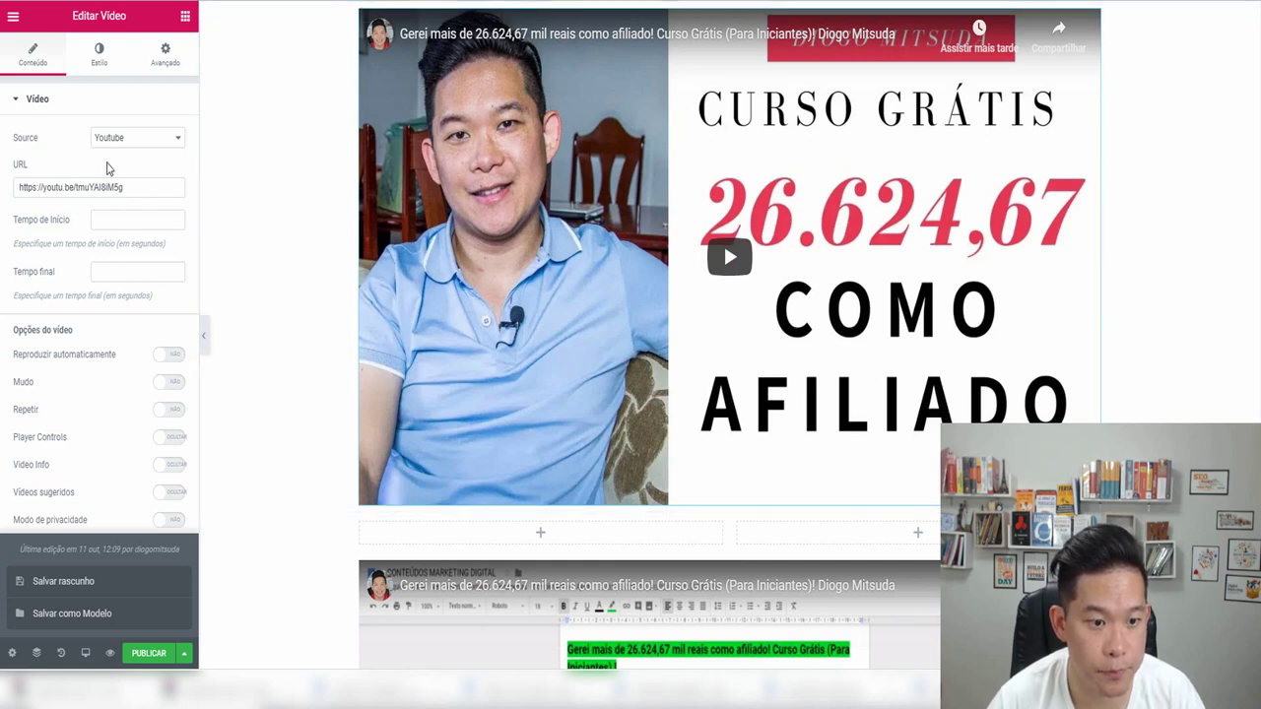
# - Try the Fade In Down and Fade In Left entrance animations on the video and settle on Fade In
pyautogui.click(97, 57)
pyautogui.click(153, 59)
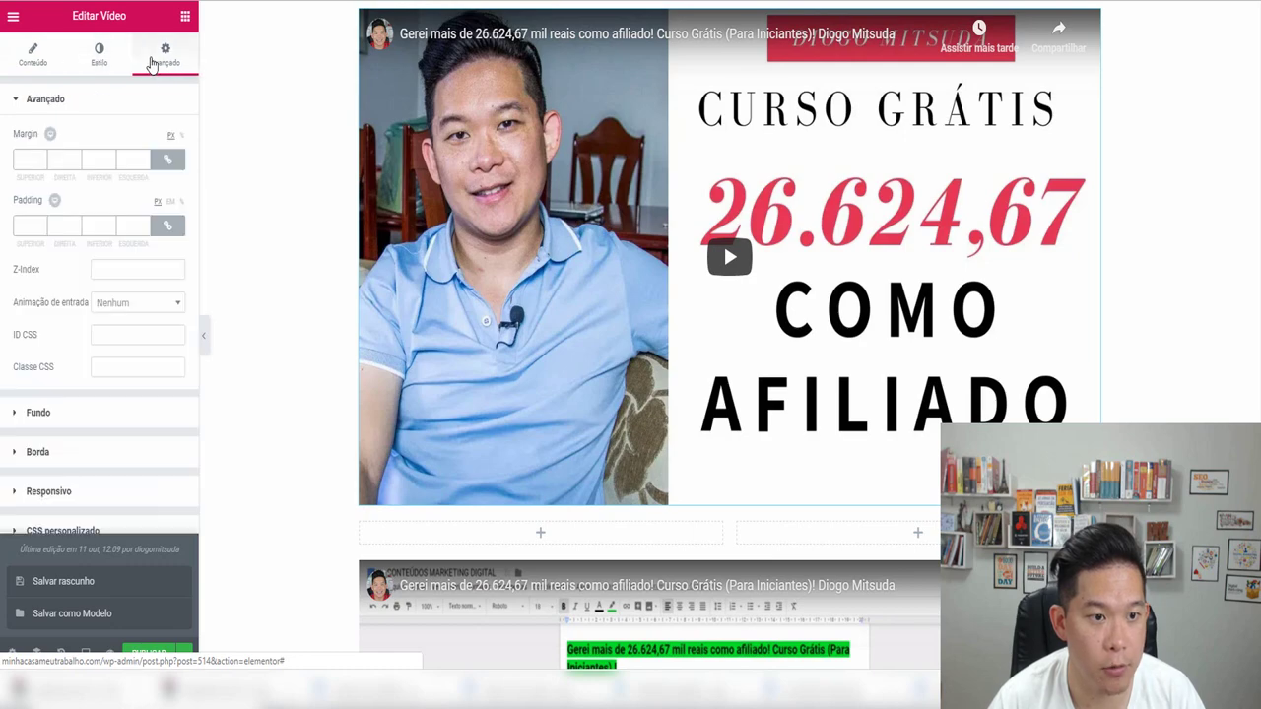
pyautogui.click(131, 303)
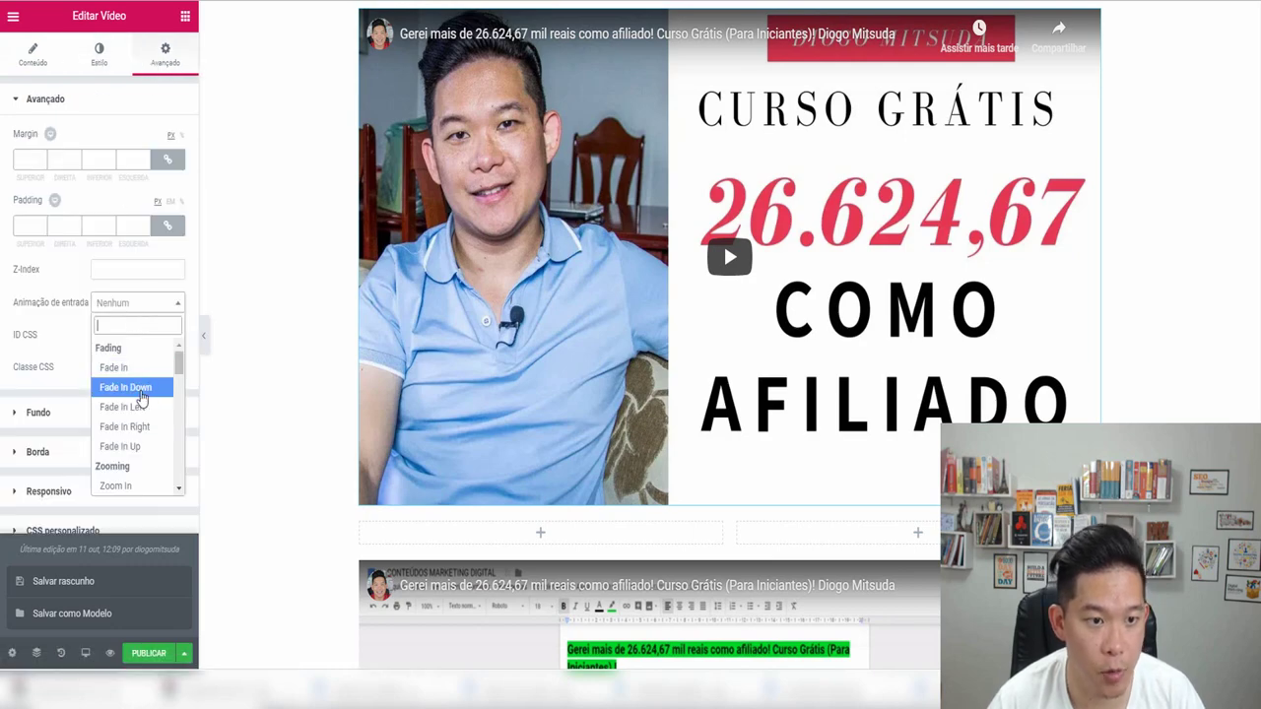
pyautogui.click(127, 387)
pyautogui.click(131, 303)
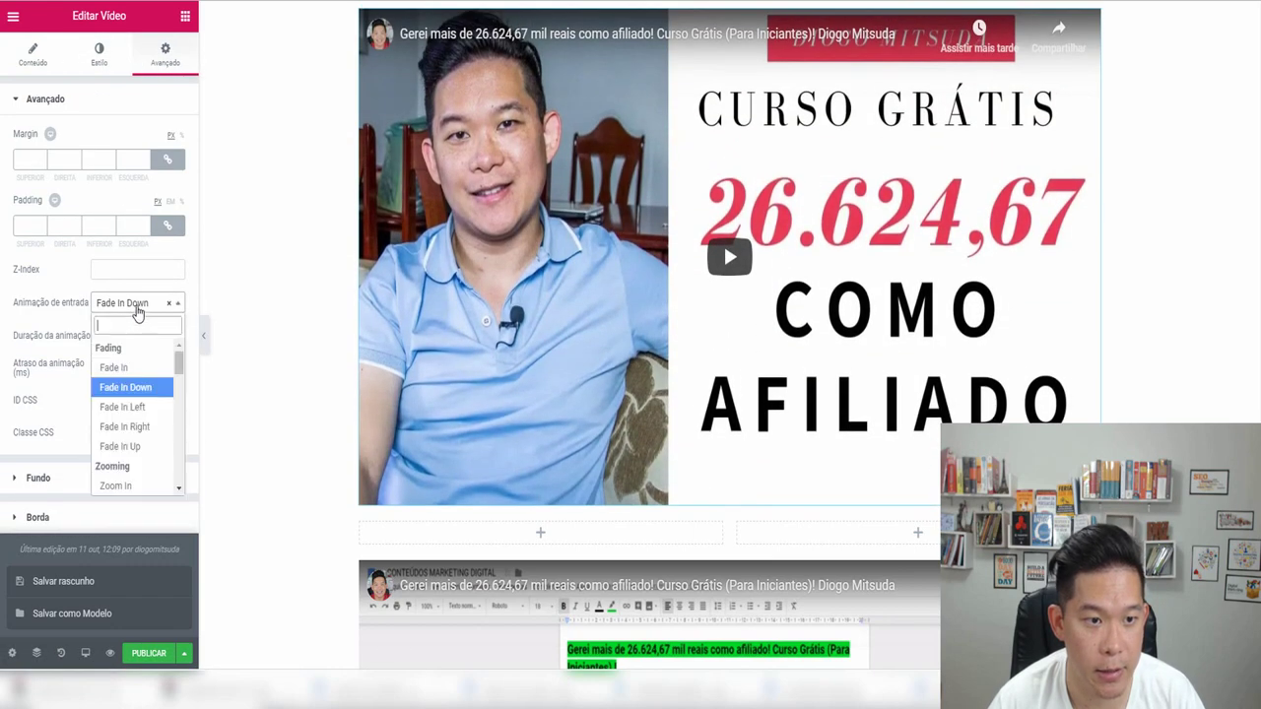
pyautogui.click(126, 406)
pyautogui.click(148, 307)
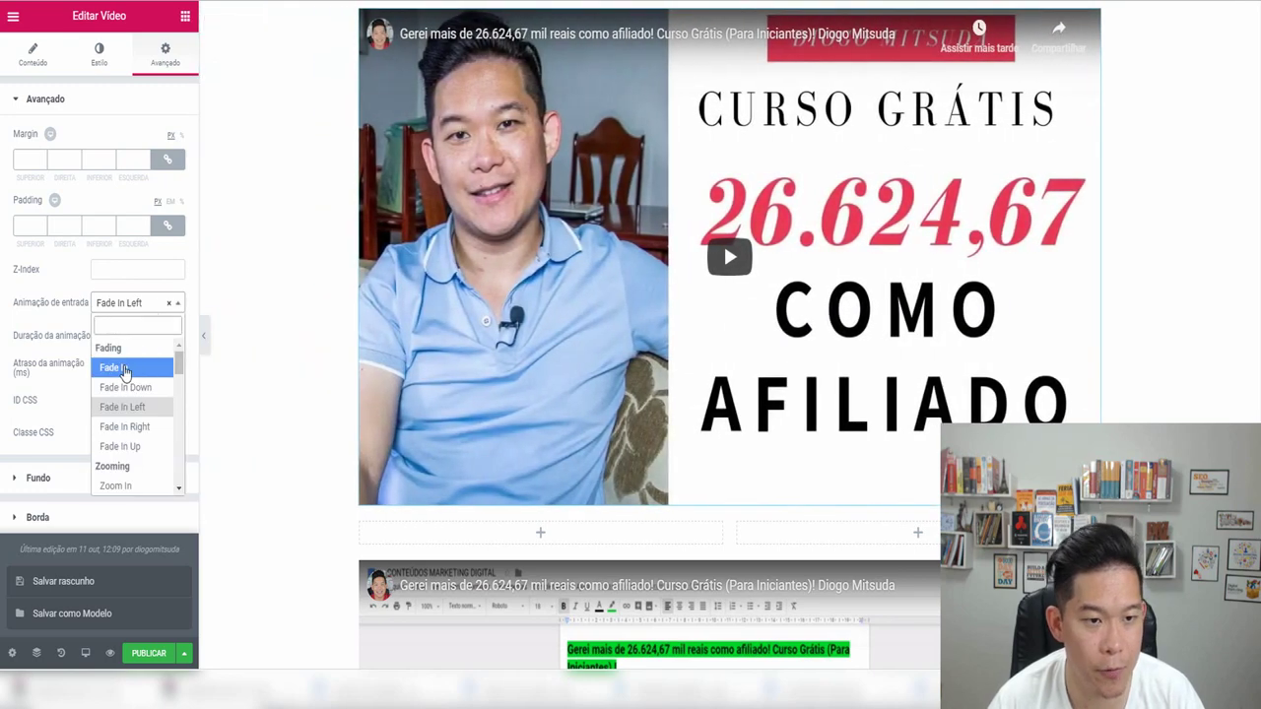
pyautogui.click(114, 368)
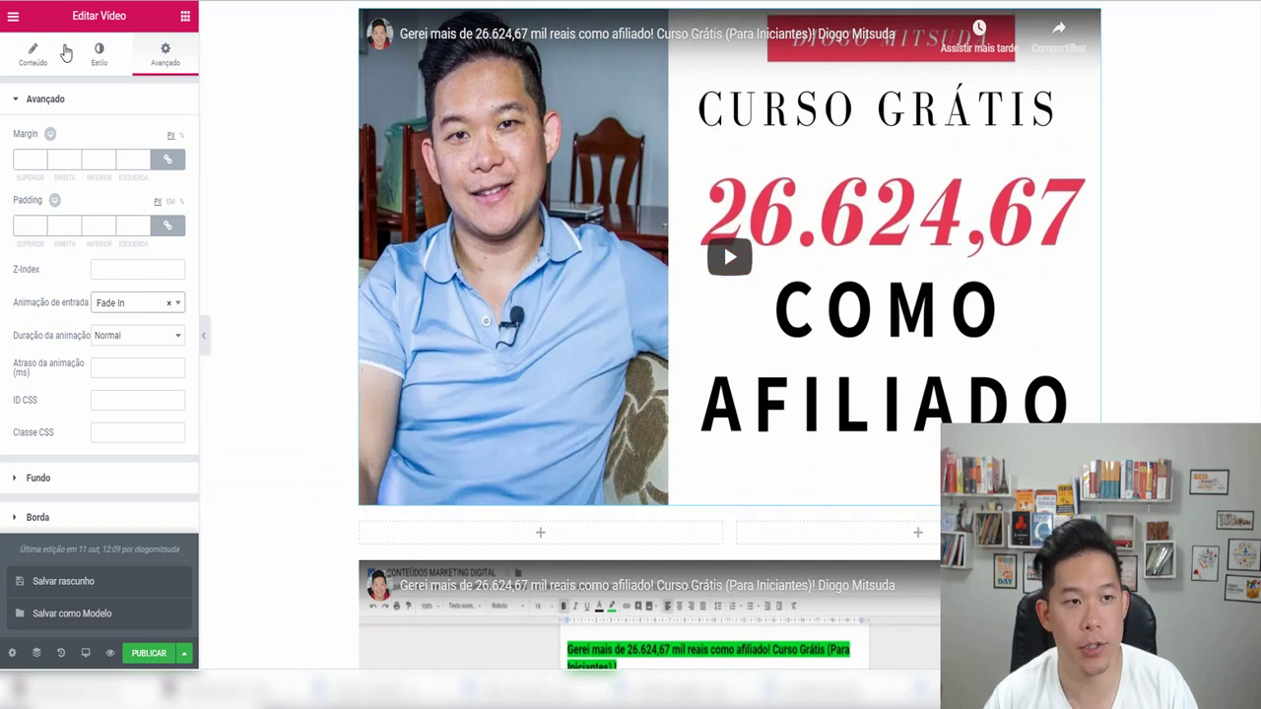
# - Add a Button widget to the first column of the two-column section below the video
pyautogui.click(14, 19)
pyautogui.click(14, 19)
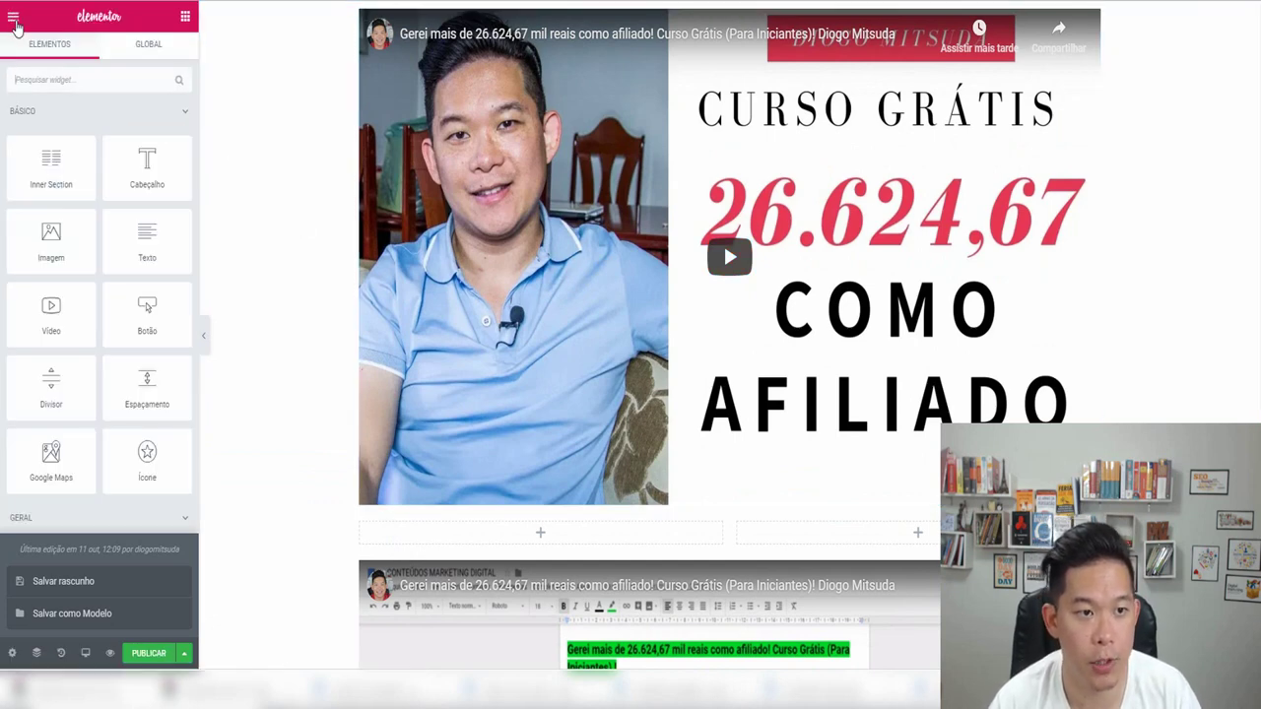
pyautogui.moveTo(161, 324); pyautogui.dragTo(611, 532)
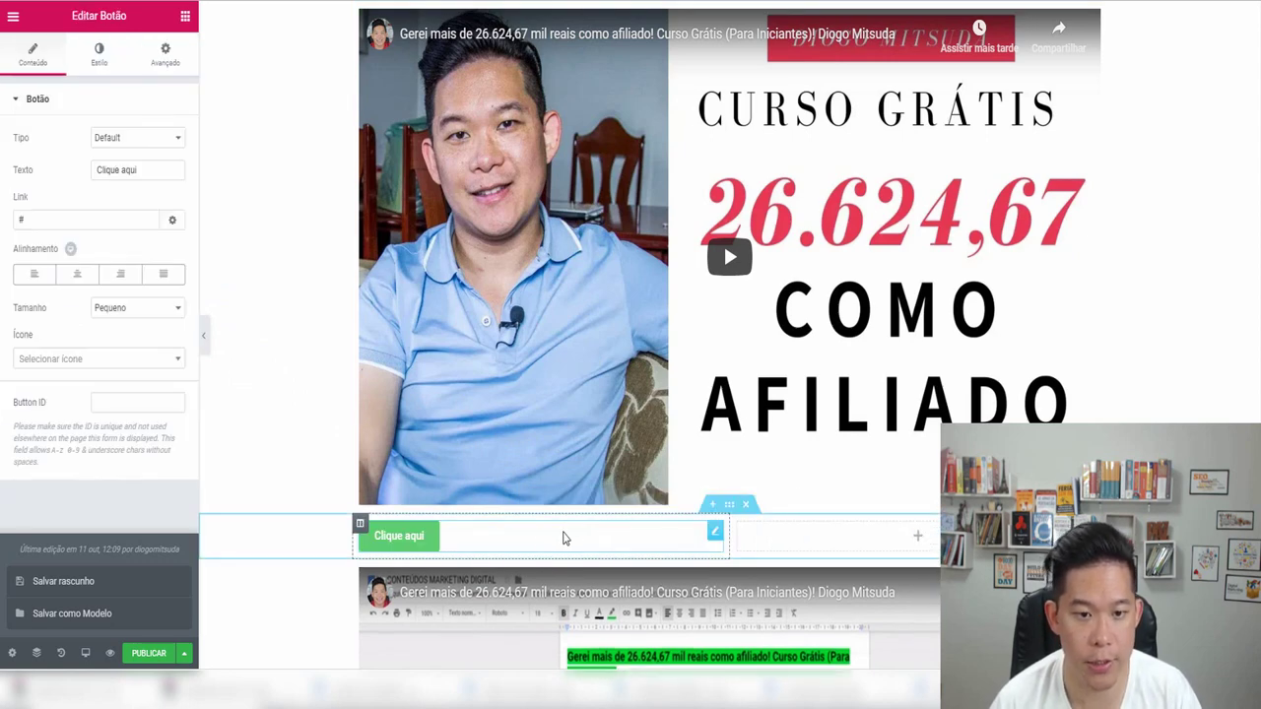
# - Try the Informações, Sucesso and Atenção types on the new button and finish with the Alerta type
pyautogui.click(133, 139)
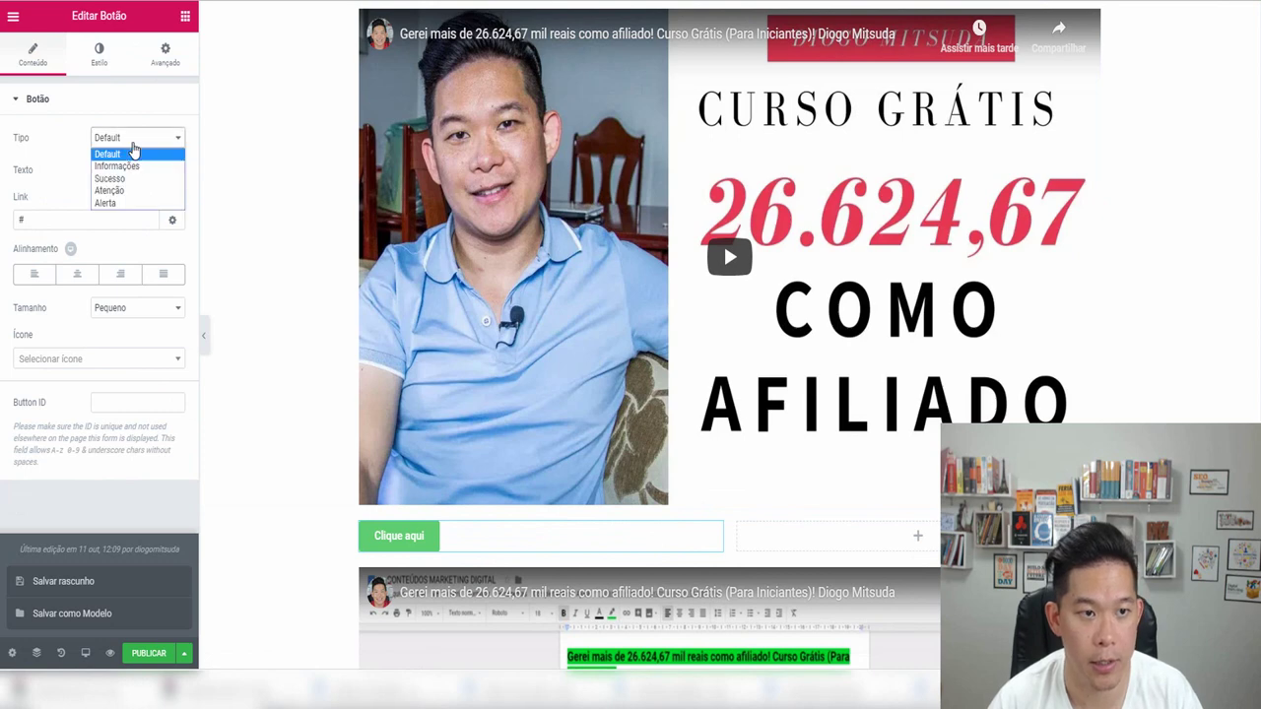
pyautogui.click(133, 167)
pyautogui.click(133, 138)
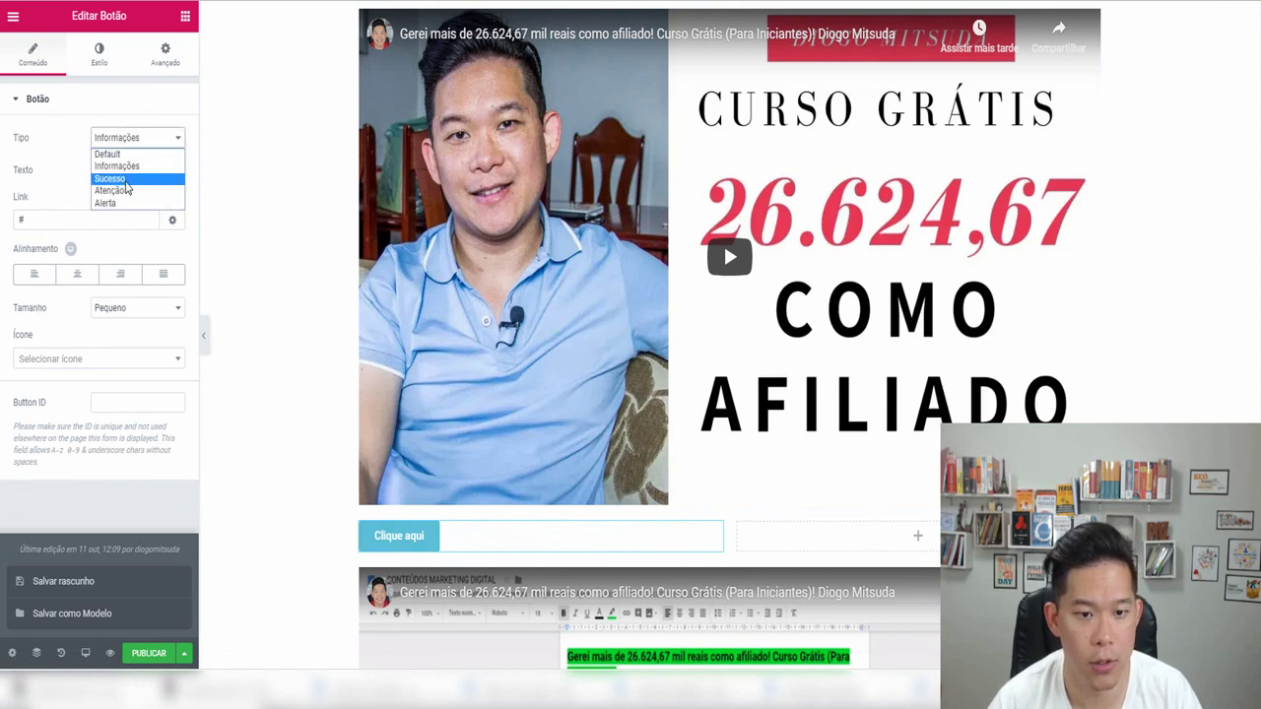
pyautogui.click(126, 179)
pyautogui.click(135, 140)
pyautogui.click(128, 190)
pyautogui.click(136, 140)
pyautogui.click(141, 202)
# - Change the button text to "curso marketing" and set its size to Extra grande
pyautogui.click(143, 173)
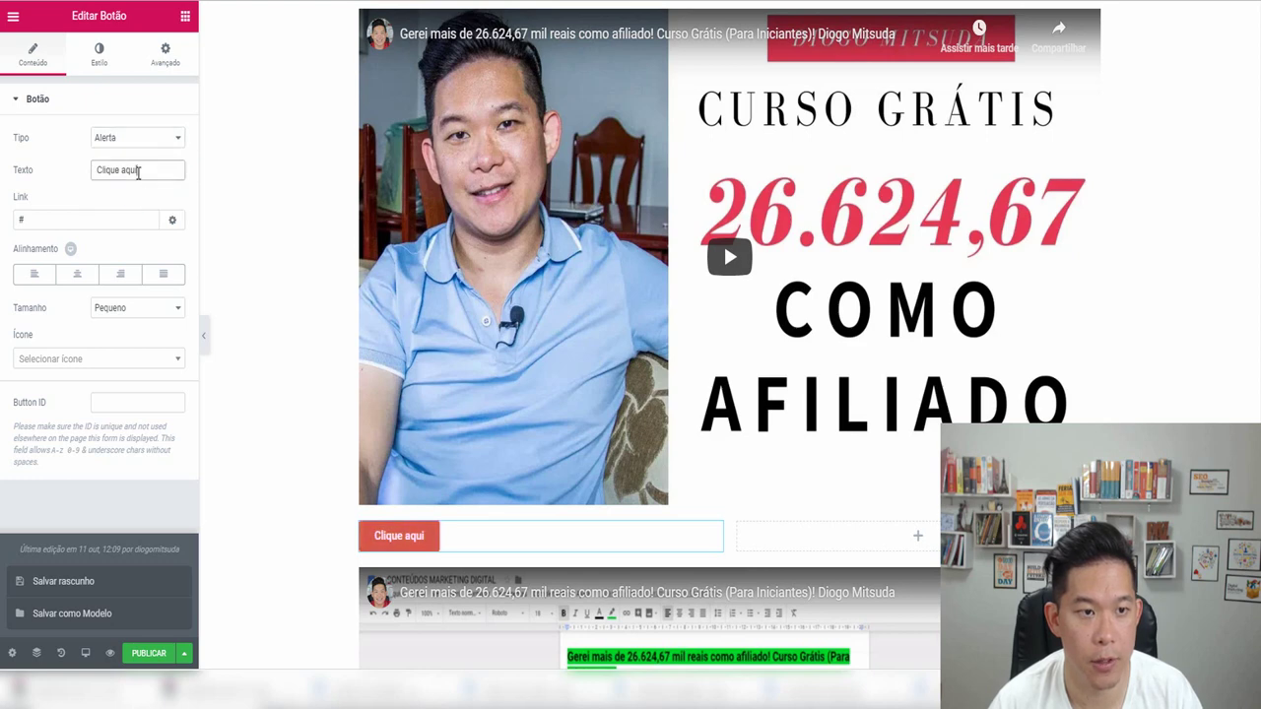
pyautogui.moveTo(143, 173); pyautogui.dragTo(80, 182)
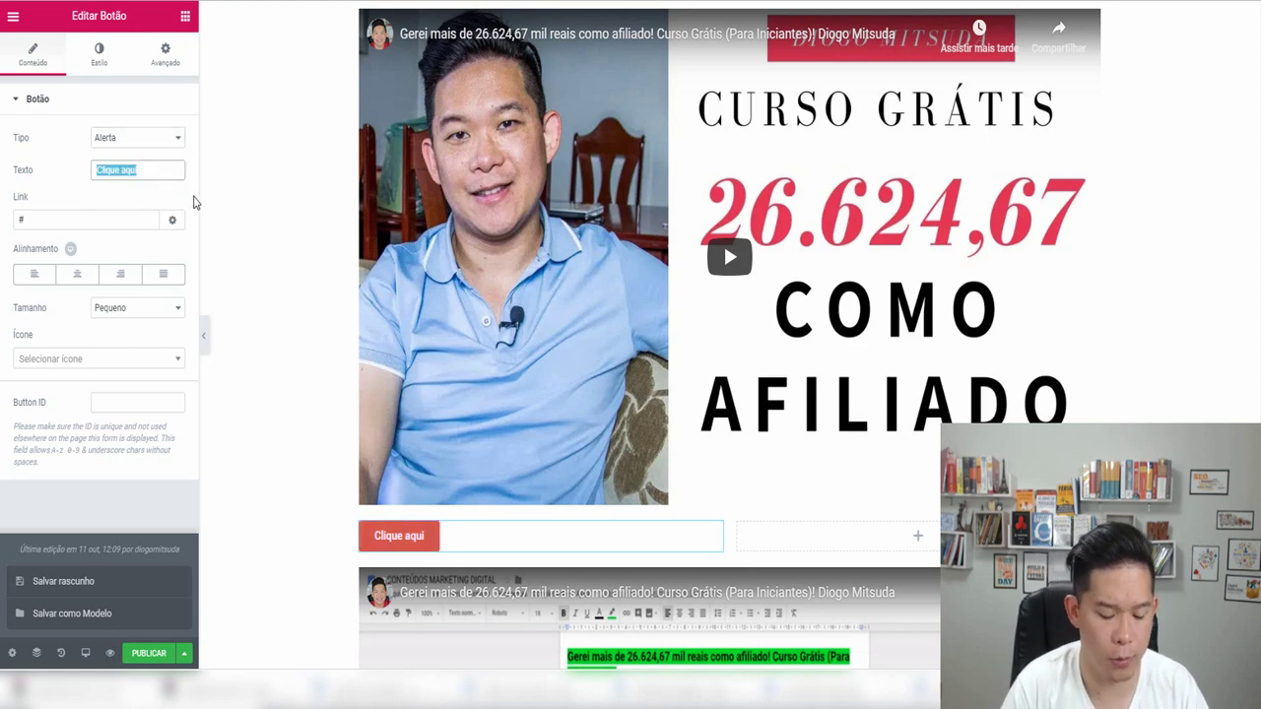
pyautogui.write('curso marketing')
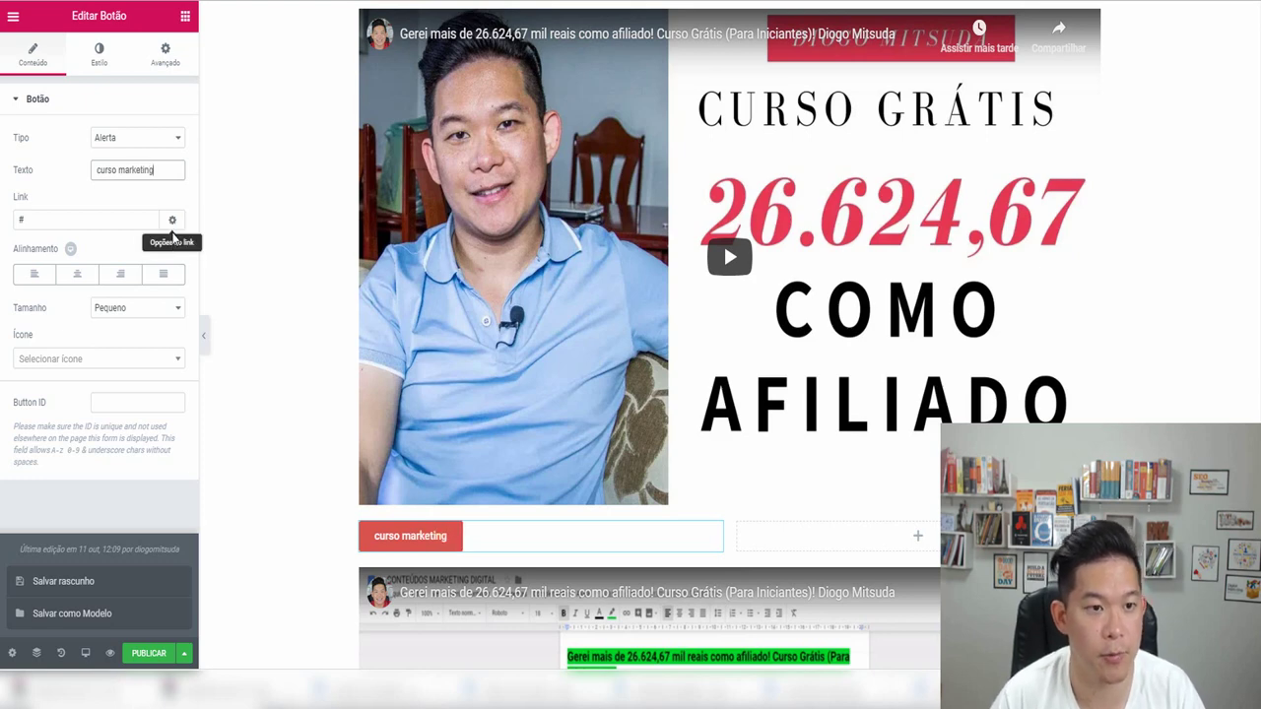
pyautogui.click(118, 310)
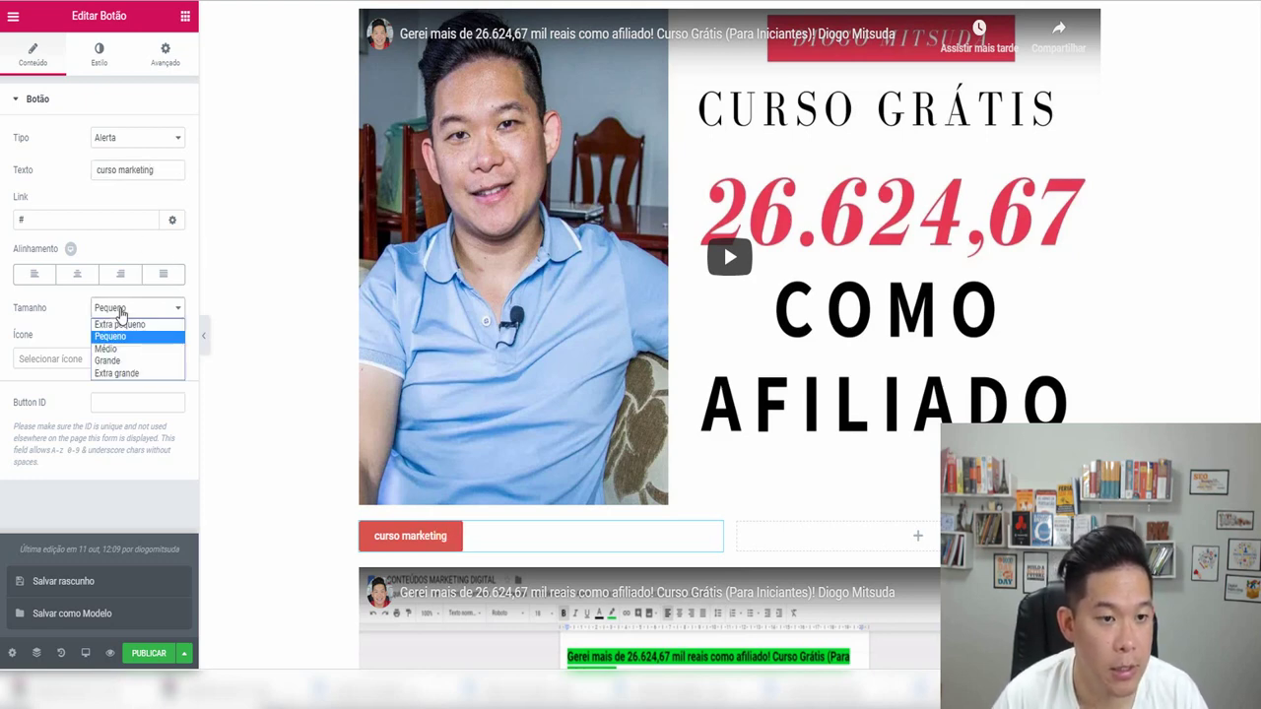
pyautogui.click(133, 379)
pyautogui.moveTo(155, 172); pyautogui.dragTo(100, 171)
pyautogui.click(100, 171)
pyautogui.write('C')
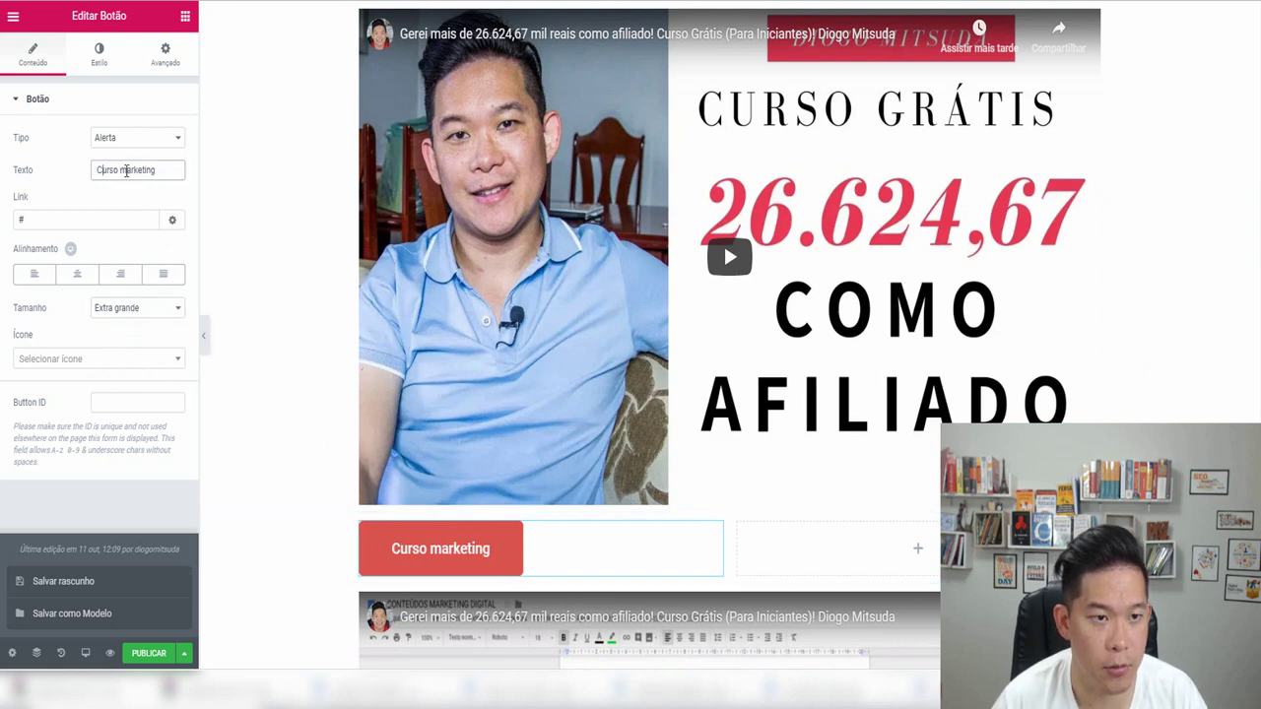
pyautogui.write('M')
pyautogui.click(154, 172)
pyautogui.write('Digital')
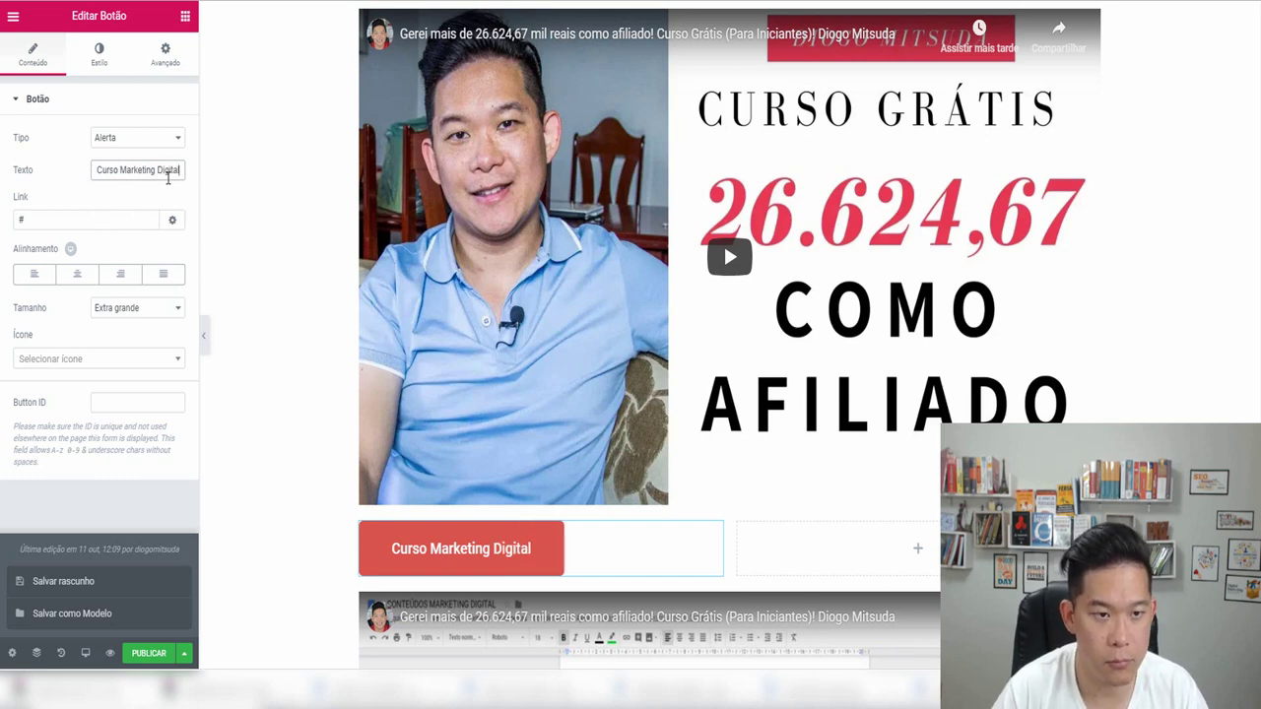
pyautogui.write('https://youtu.be/tmuYAI8iM5g')
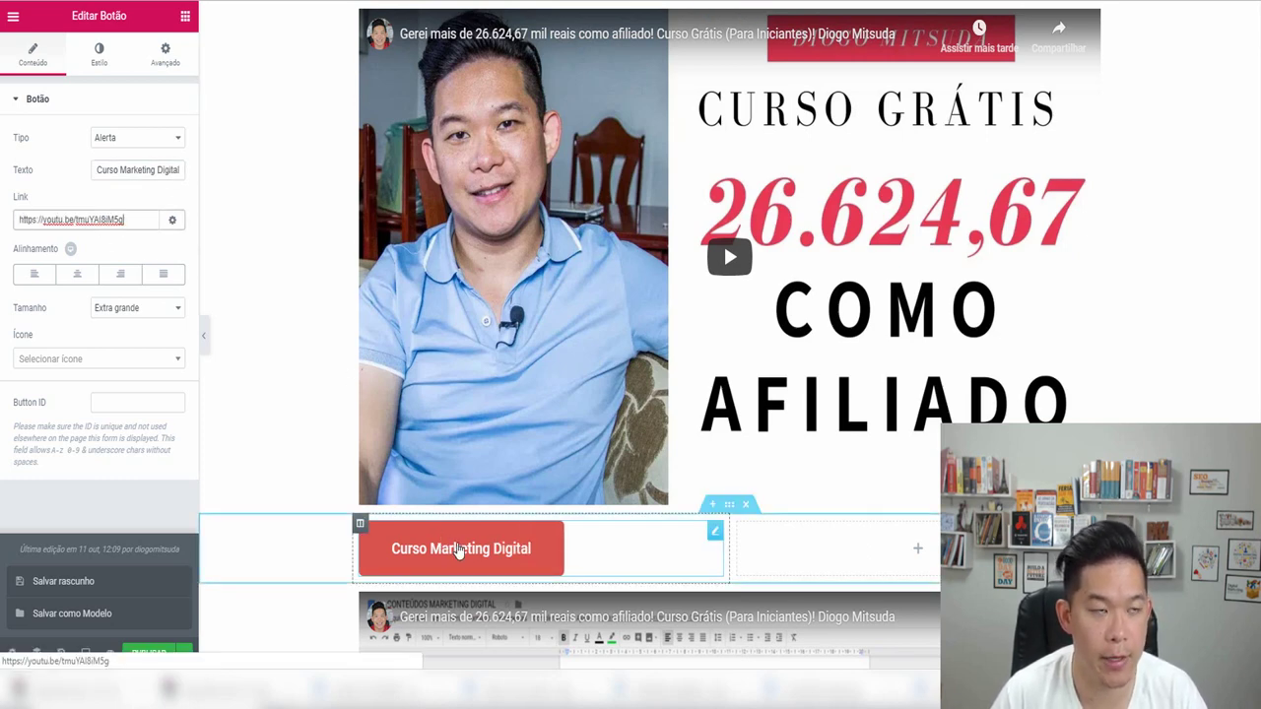
# - Search the icons for "youtube" and add the youtube-play icon to the button
pyautogui.click(114, 365)
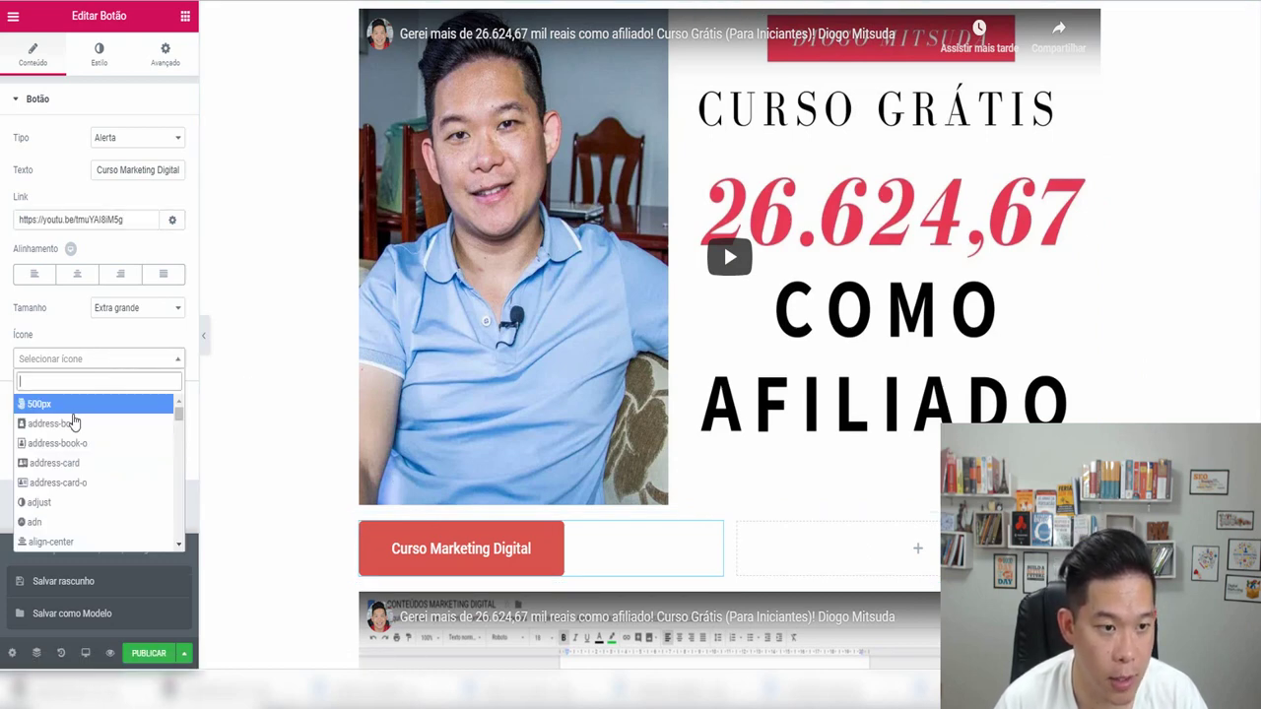
pyautogui.write('youtube')
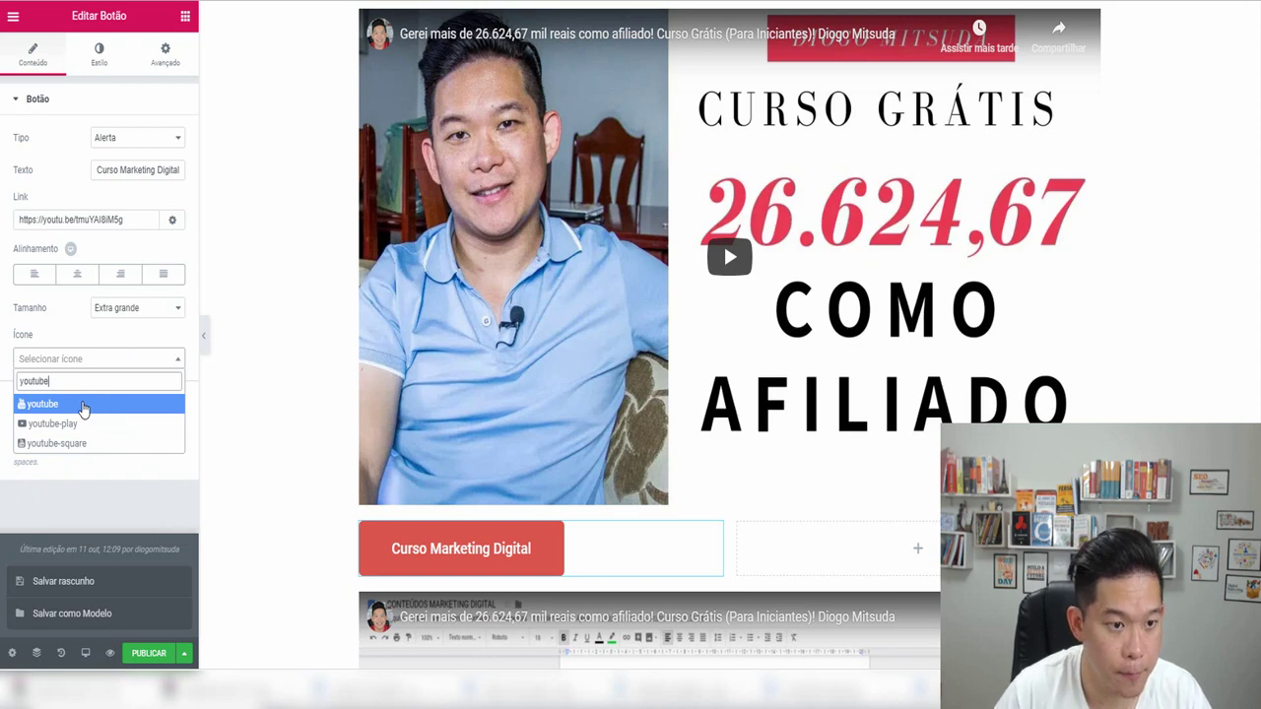
pyautogui.click(68, 423)
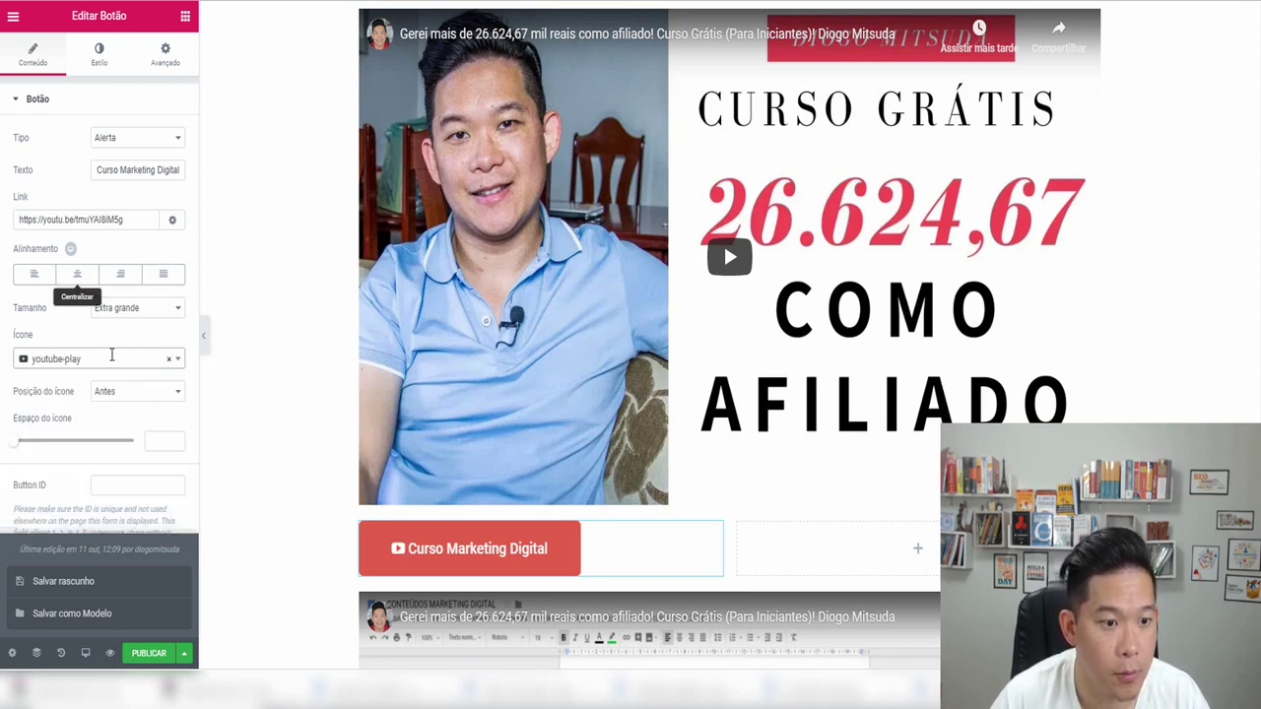
# - Look through the button's style, link and advanced settings, and save the page as a draft
pyautogui.click(103, 51)
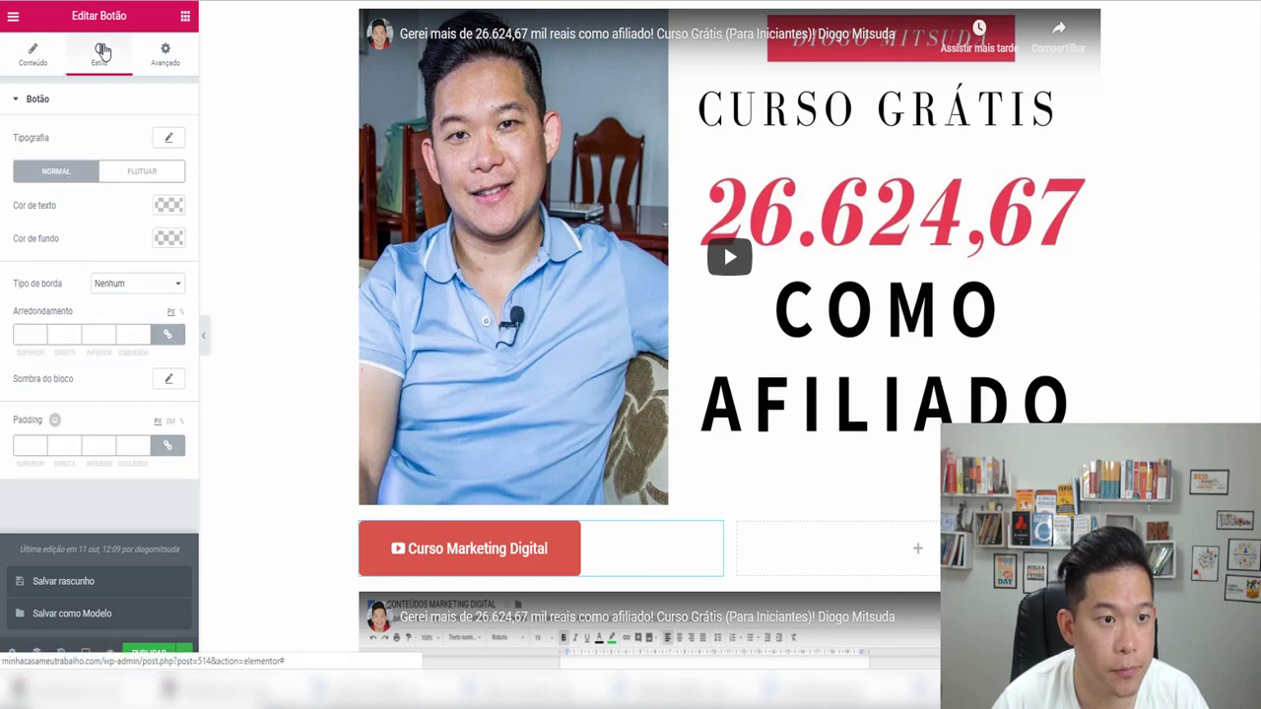
pyautogui.click(151, 59)
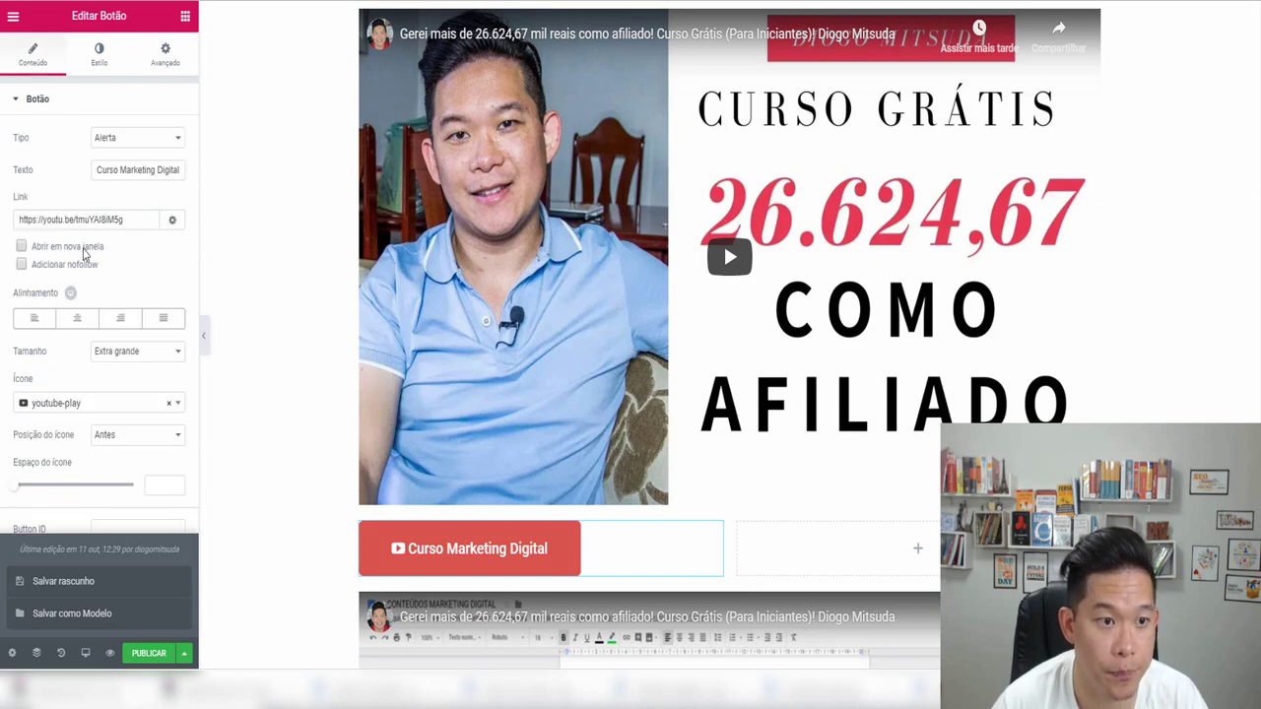
pyautogui.click(164, 75)
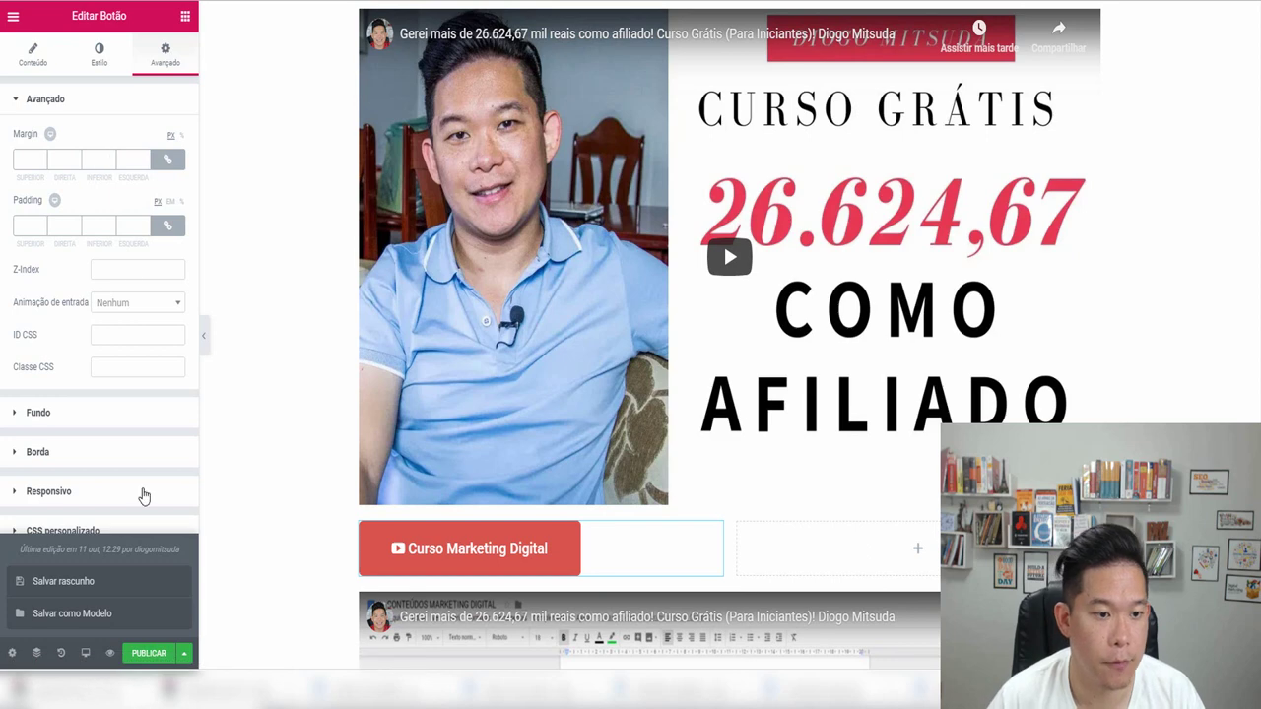
pyautogui.click(92, 588)
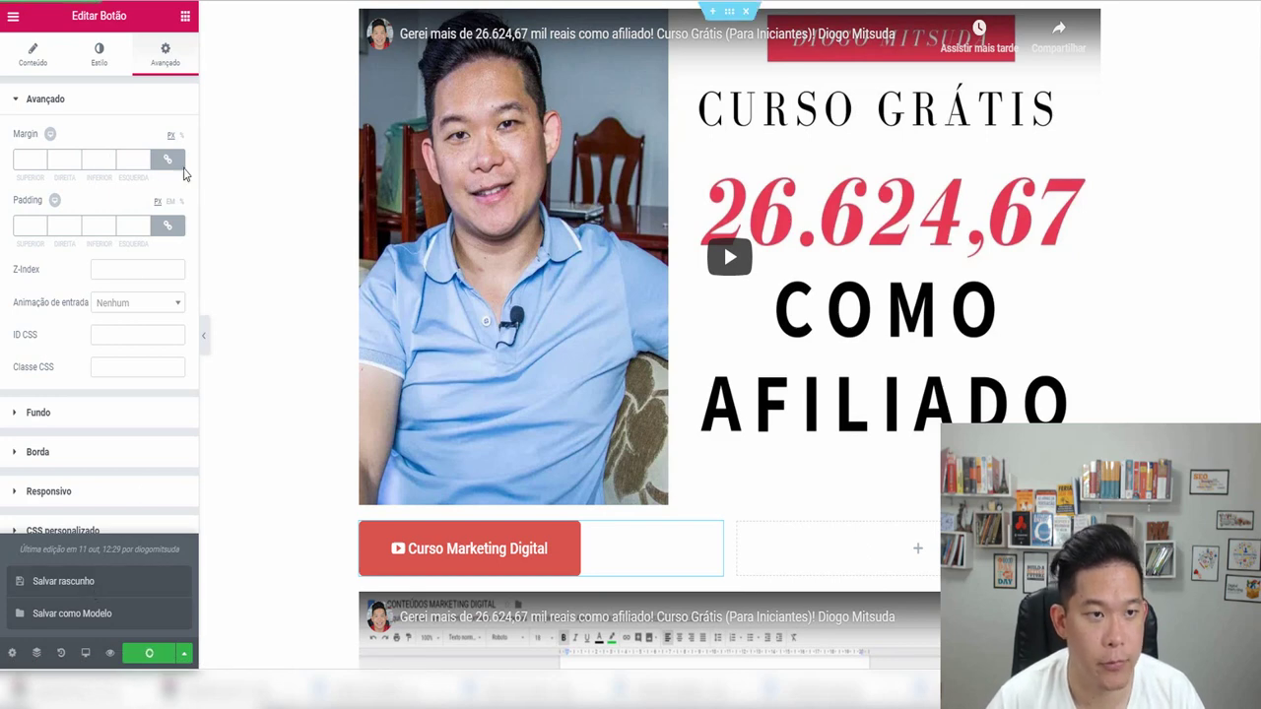
# - Add a second Button widget to the empty column beside the "Curso Marketing Digital" button
pyautogui.click(35, 57)
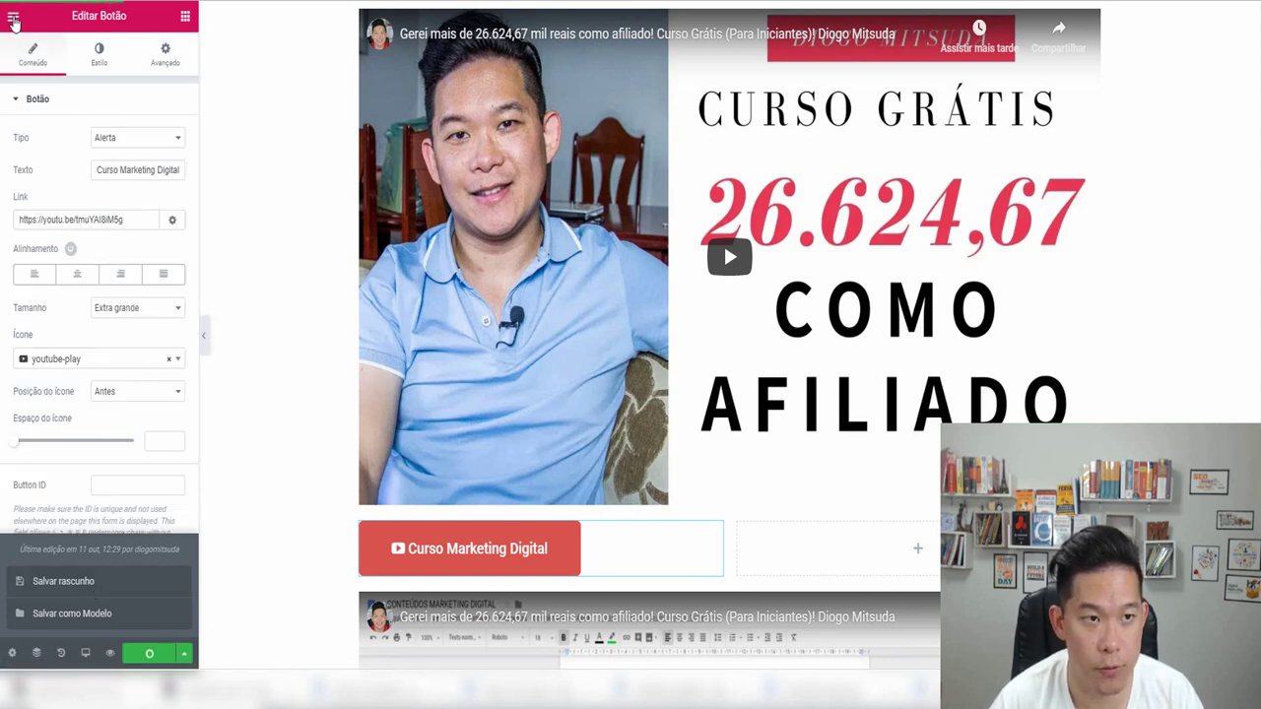
pyautogui.click(13, 18)
pyautogui.click(12, 17)
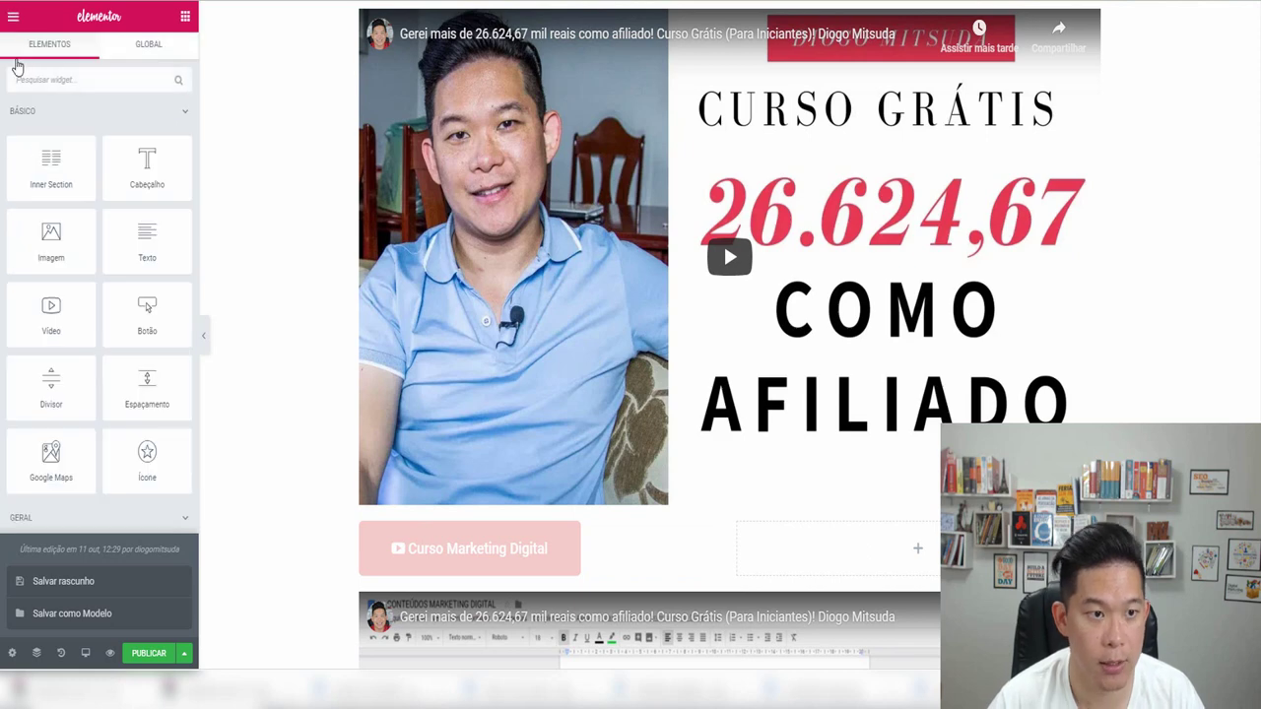
pyautogui.moveTo(128, 320); pyautogui.dragTo(850, 560)
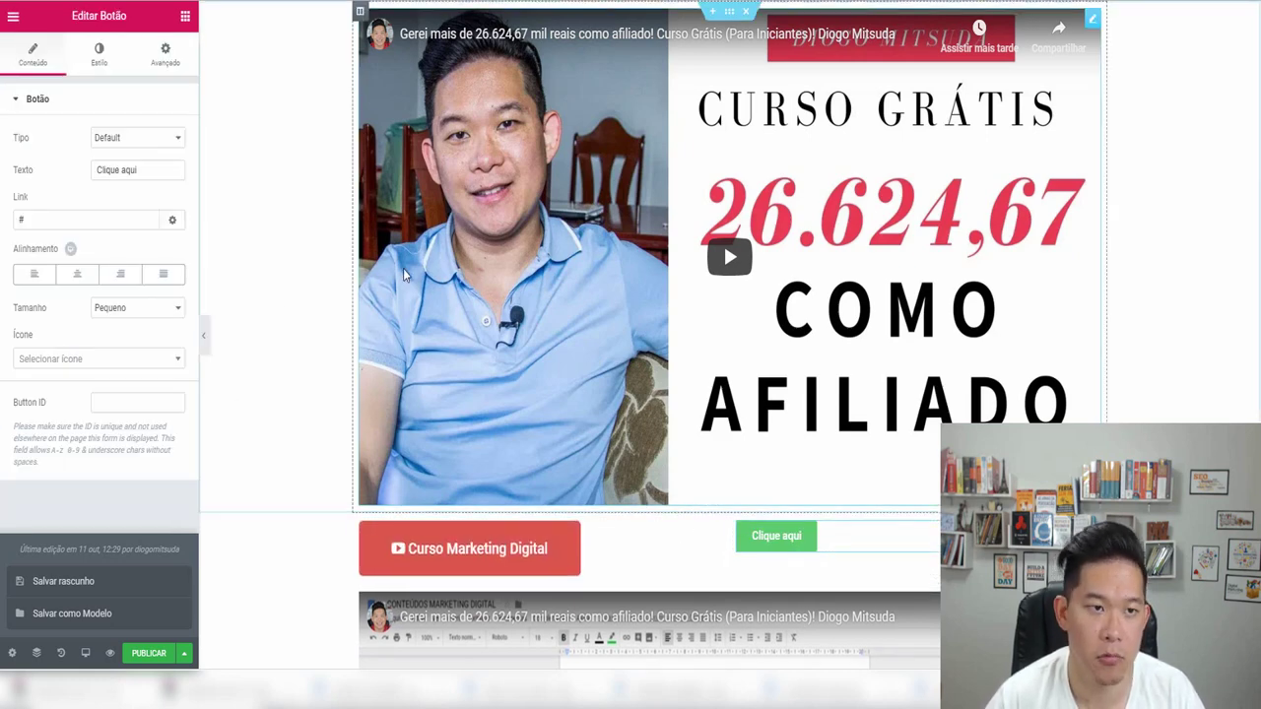
# - Set the second button's text to "DOWNLOAD EBOOK"
pyautogui.tripleClick(143, 169)
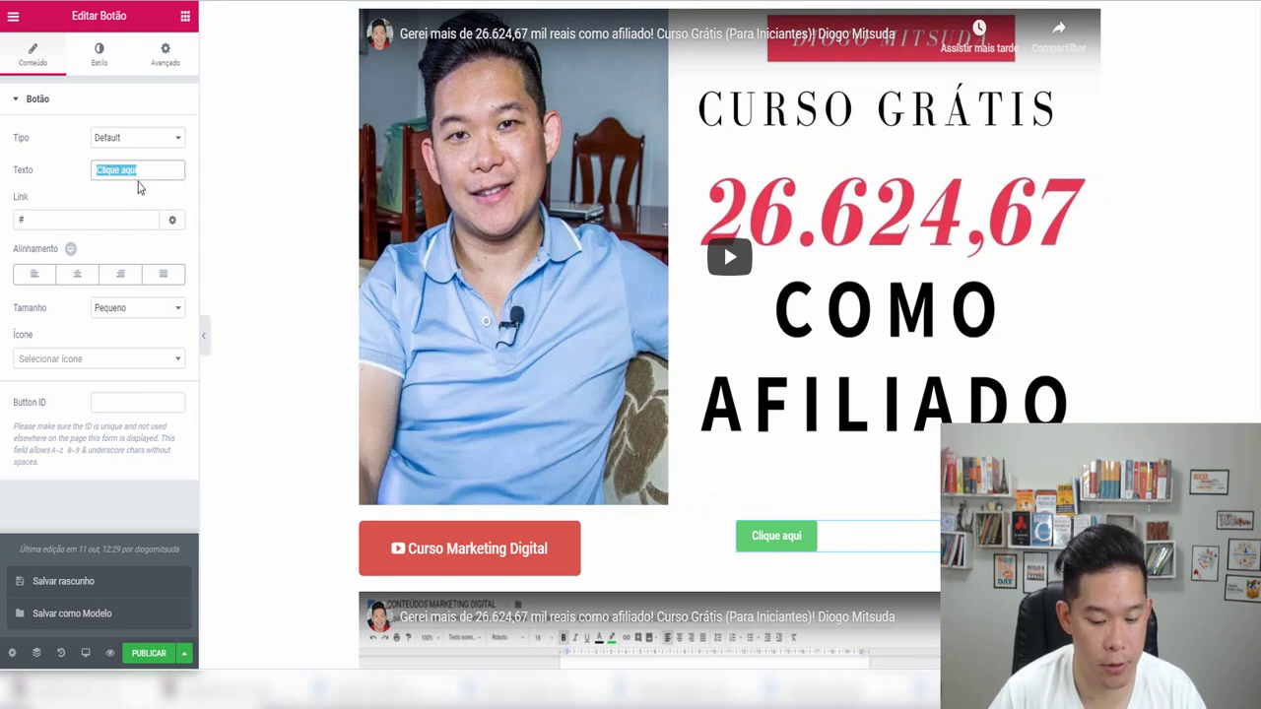
pyautogui.write('Di')
pyautogui.hotkey('ctrl', 'a')
pyautogui.write('DO')
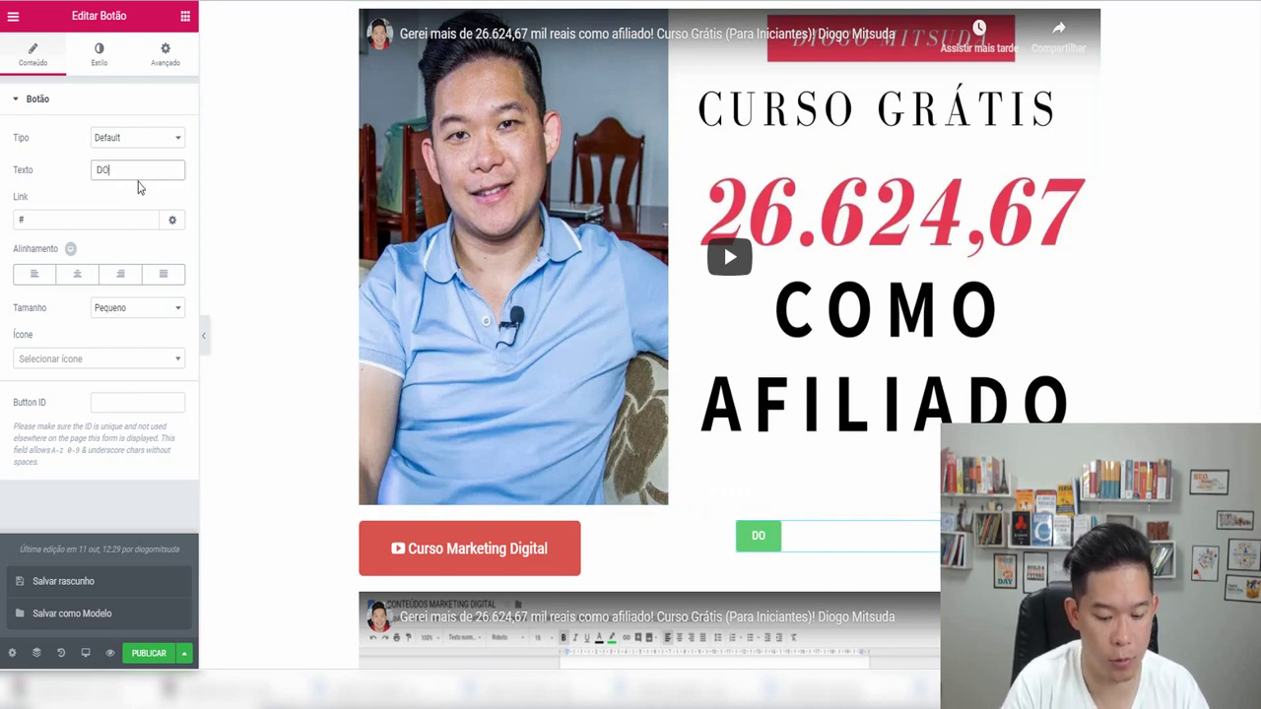
pyautogui.write('WNLOAD EBOK')
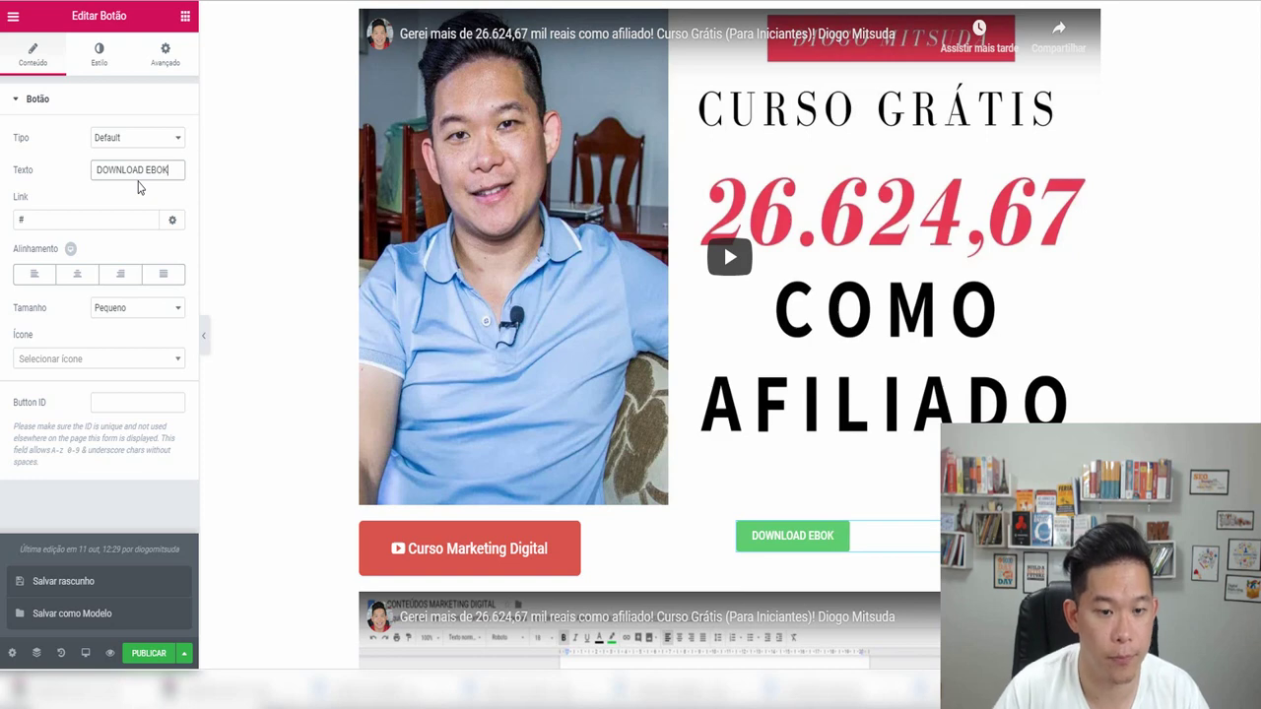
pyautogui.press('Left')
pyautogui.write('O')
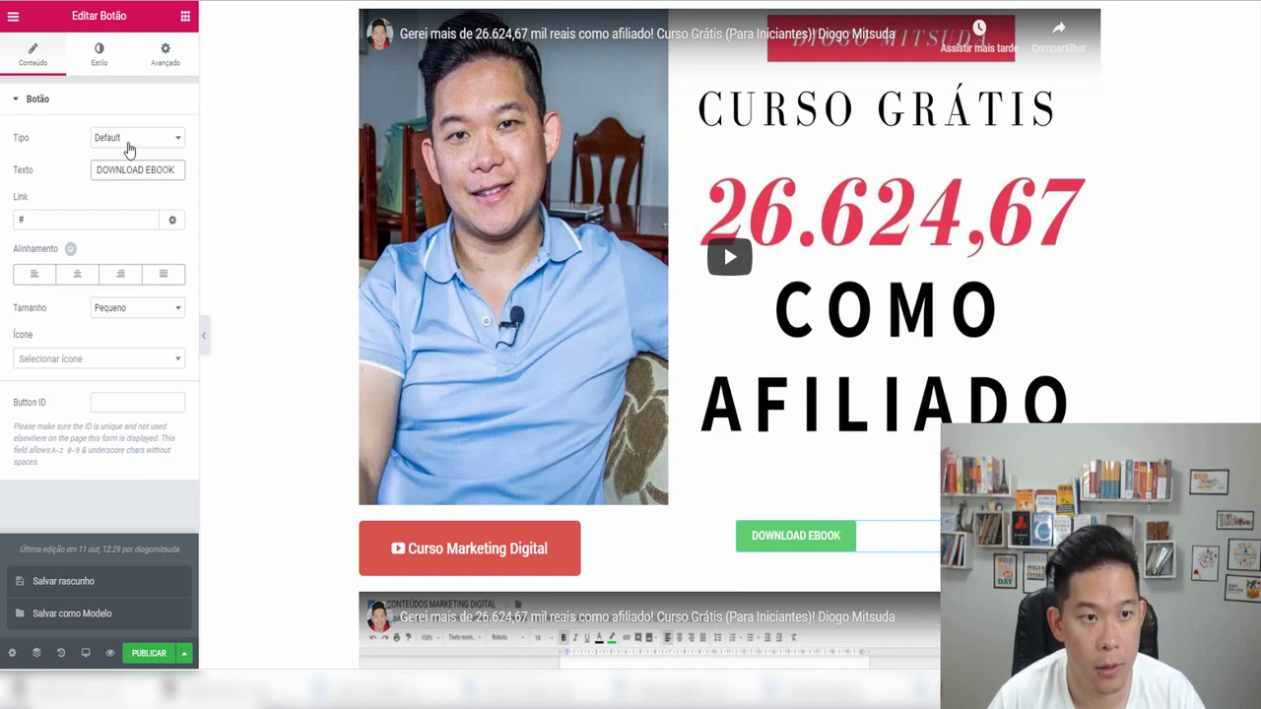
# - Set the "DOWNLOAD EBOOK" button's type to Sucesso and its size to Extra grande
pyautogui.click(129, 144)
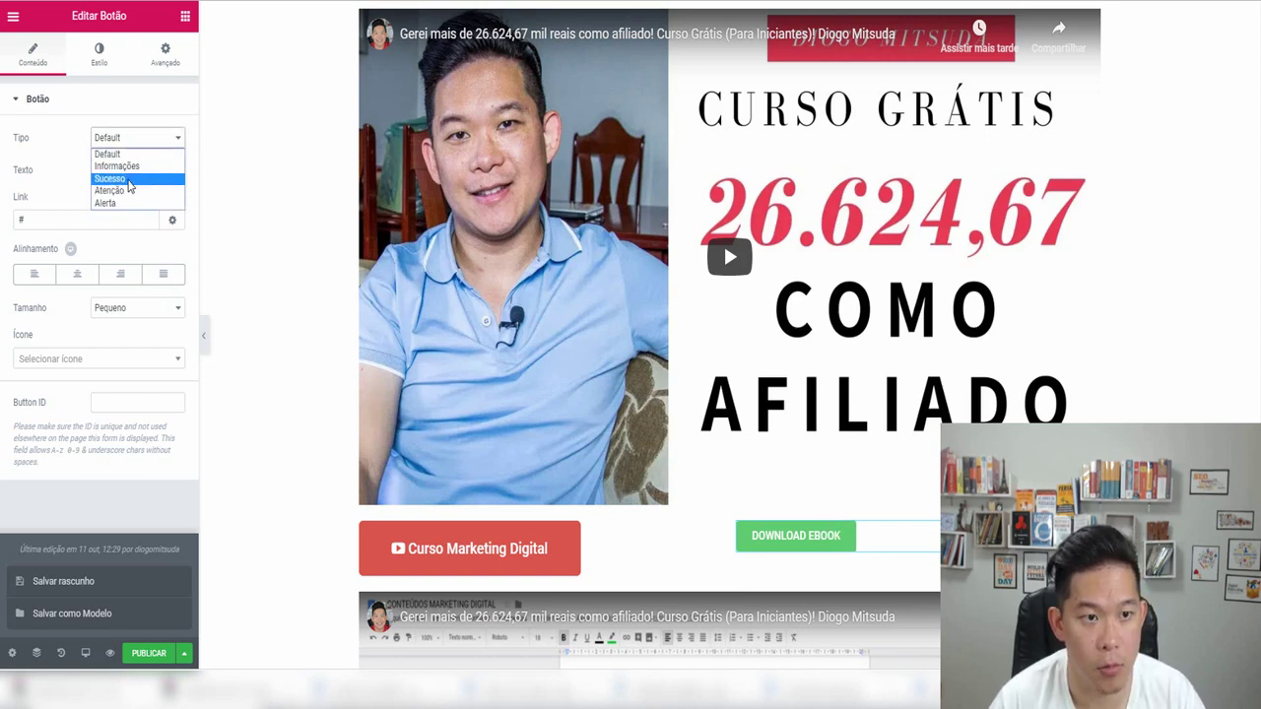
pyautogui.click(128, 181)
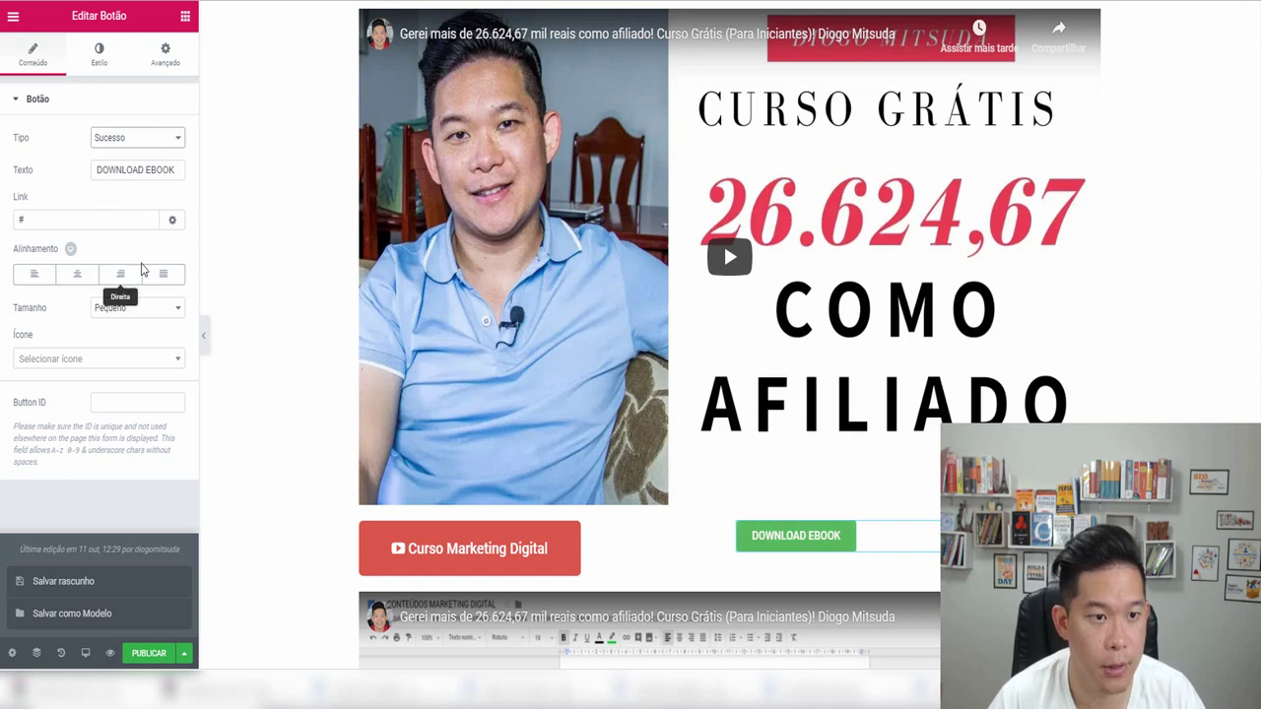
pyautogui.click(133, 307)
pyautogui.click(126, 367)
pyautogui.click(94, 214)
pyautogui.press('BackSpace')
pyautogui.write('https://youtu.be/tmuYAl8iM5g')
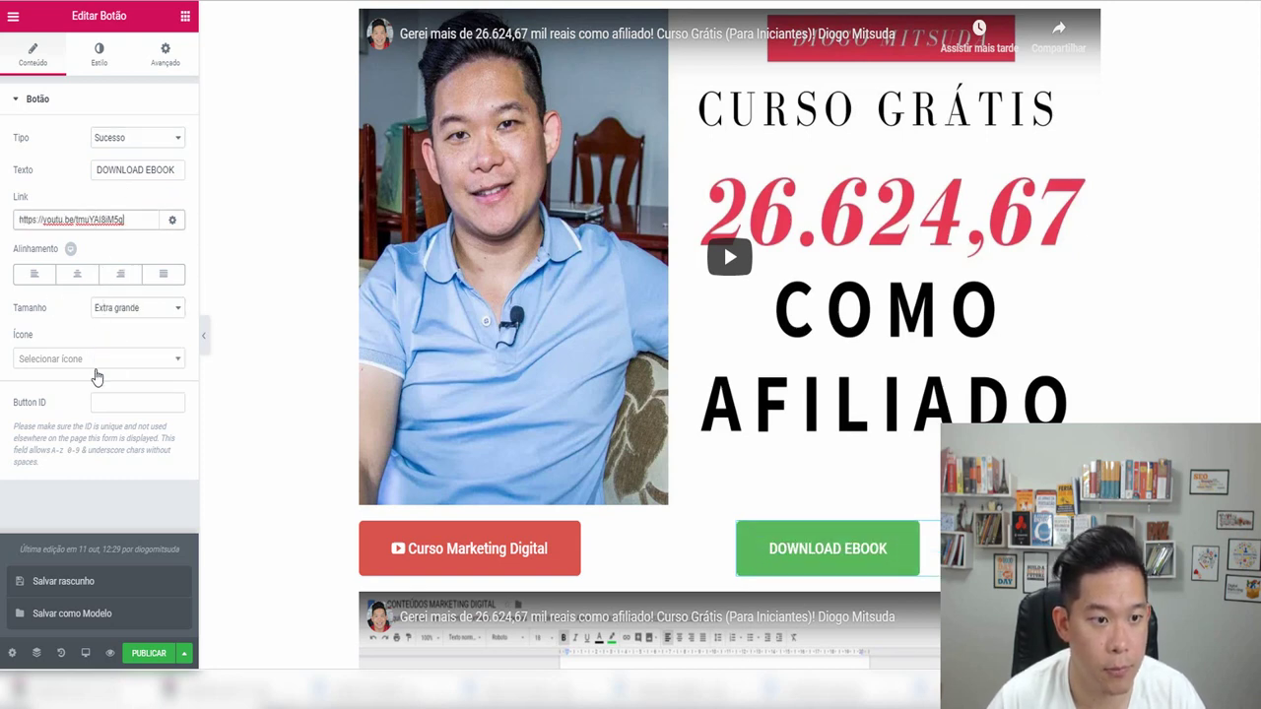
# - Make the "DOWNLOAD EBOOK" link open in a new window and set the button's entrance animation to Fade In Right
pyautogui.click(174, 222)
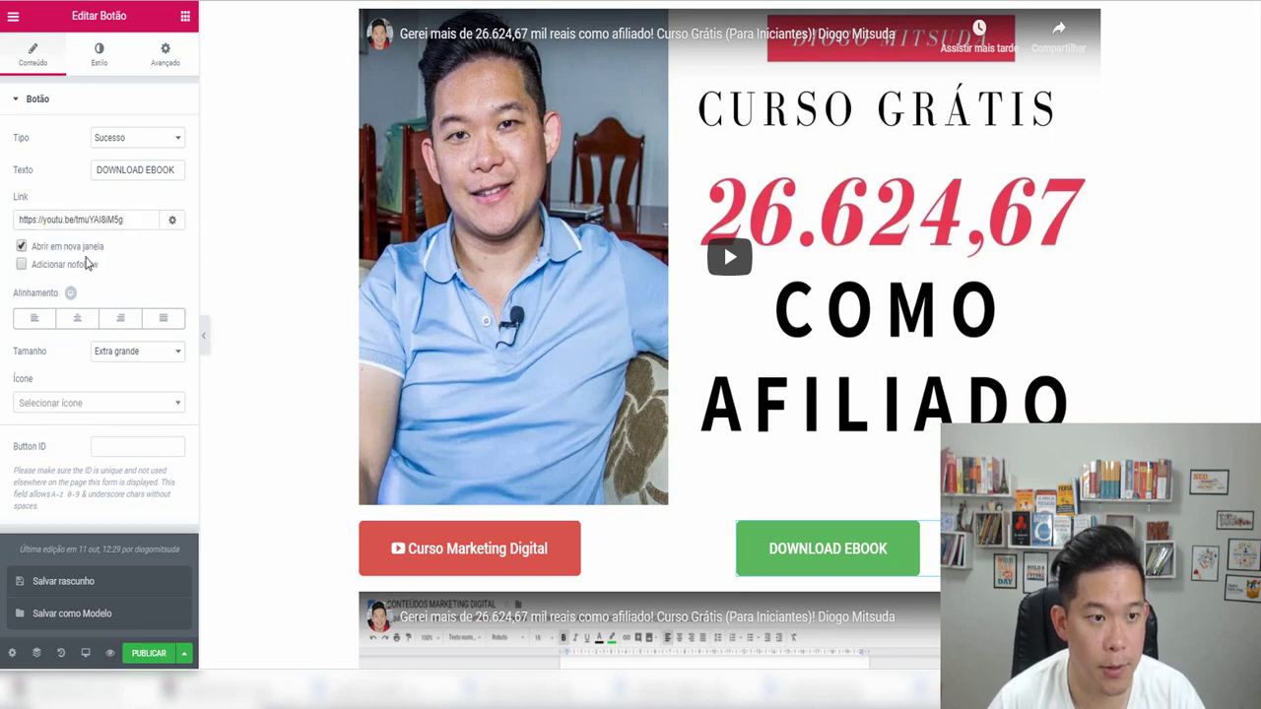
pyautogui.click(158, 56)
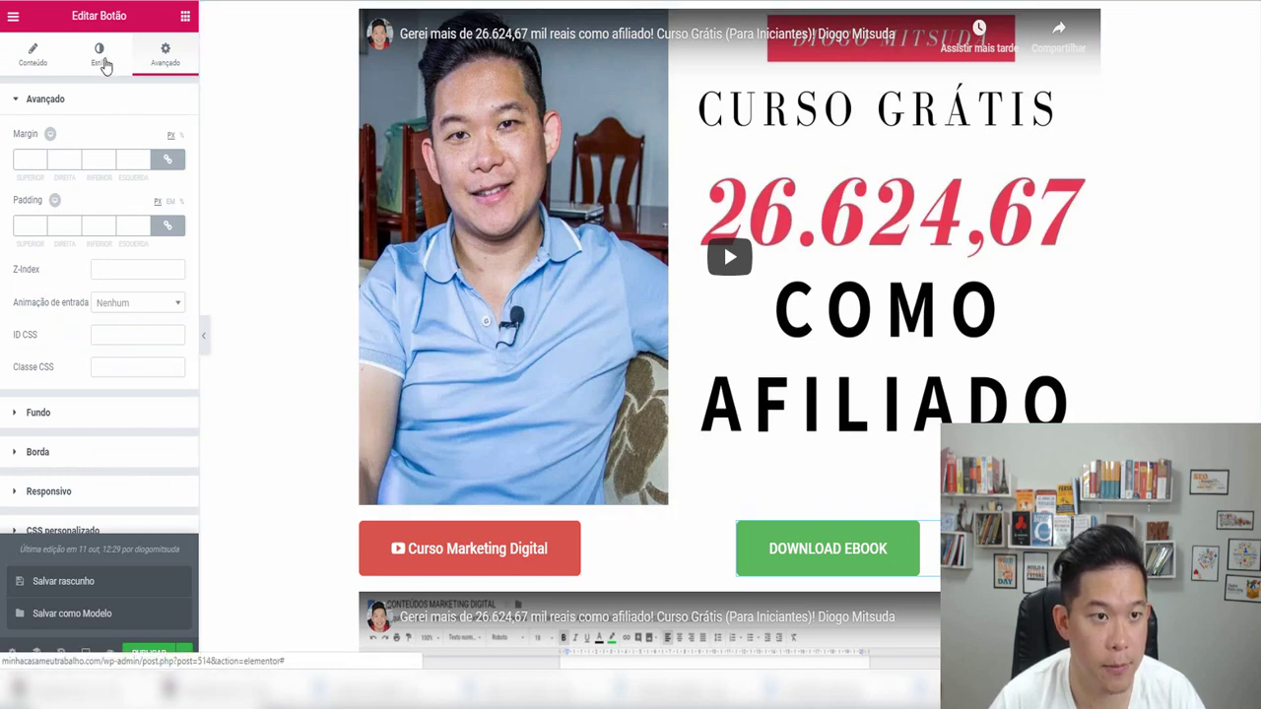
pyautogui.click(132, 305)
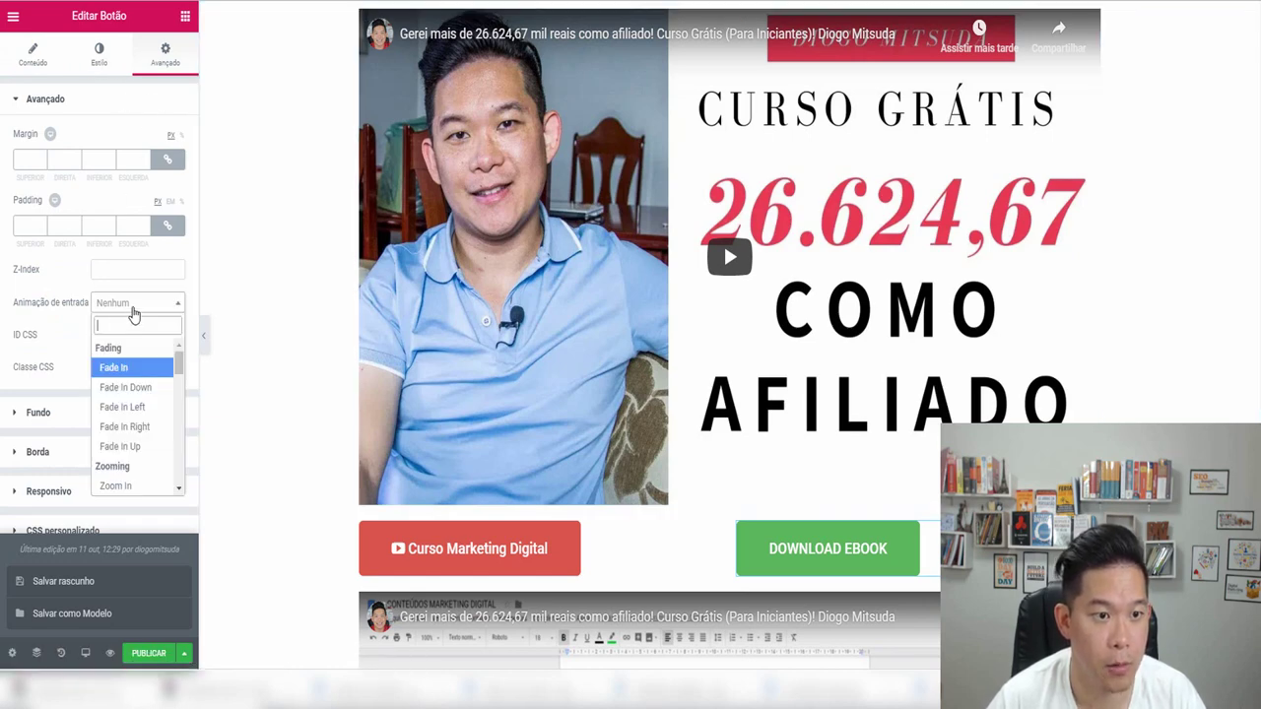
pyautogui.click(132, 408)
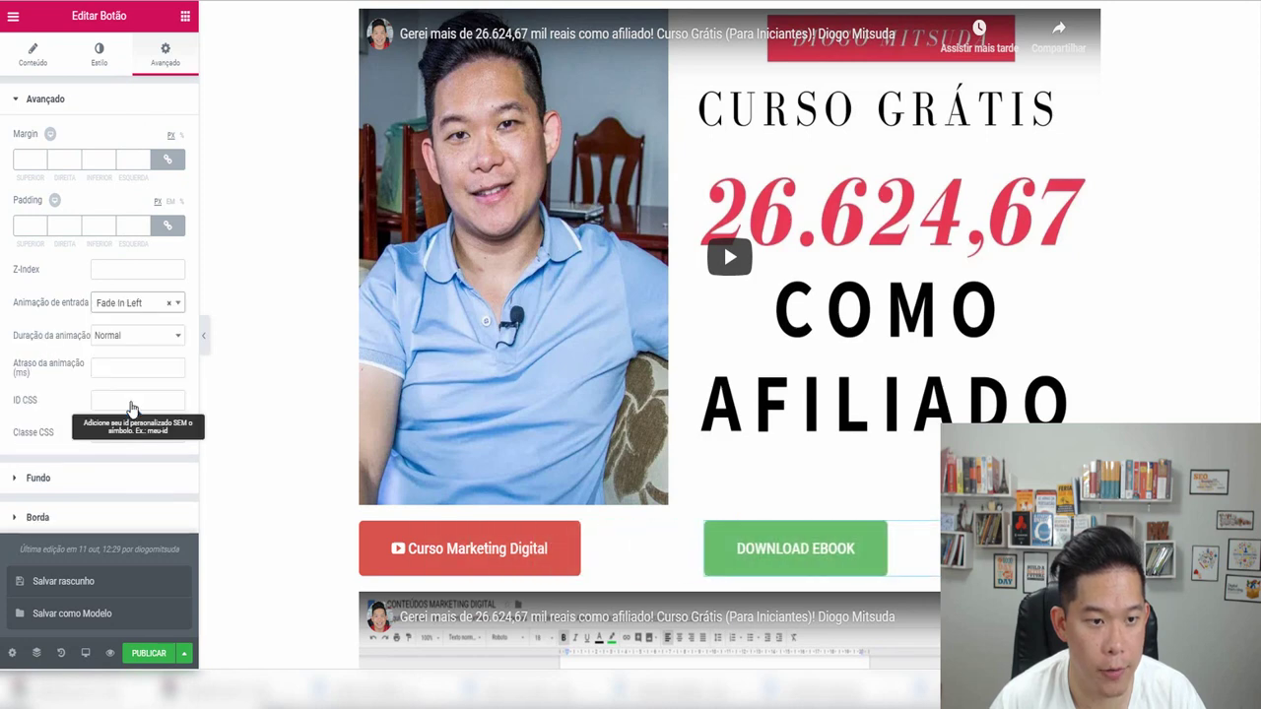
pyautogui.click(131, 337)
pyautogui.click(135, 305)
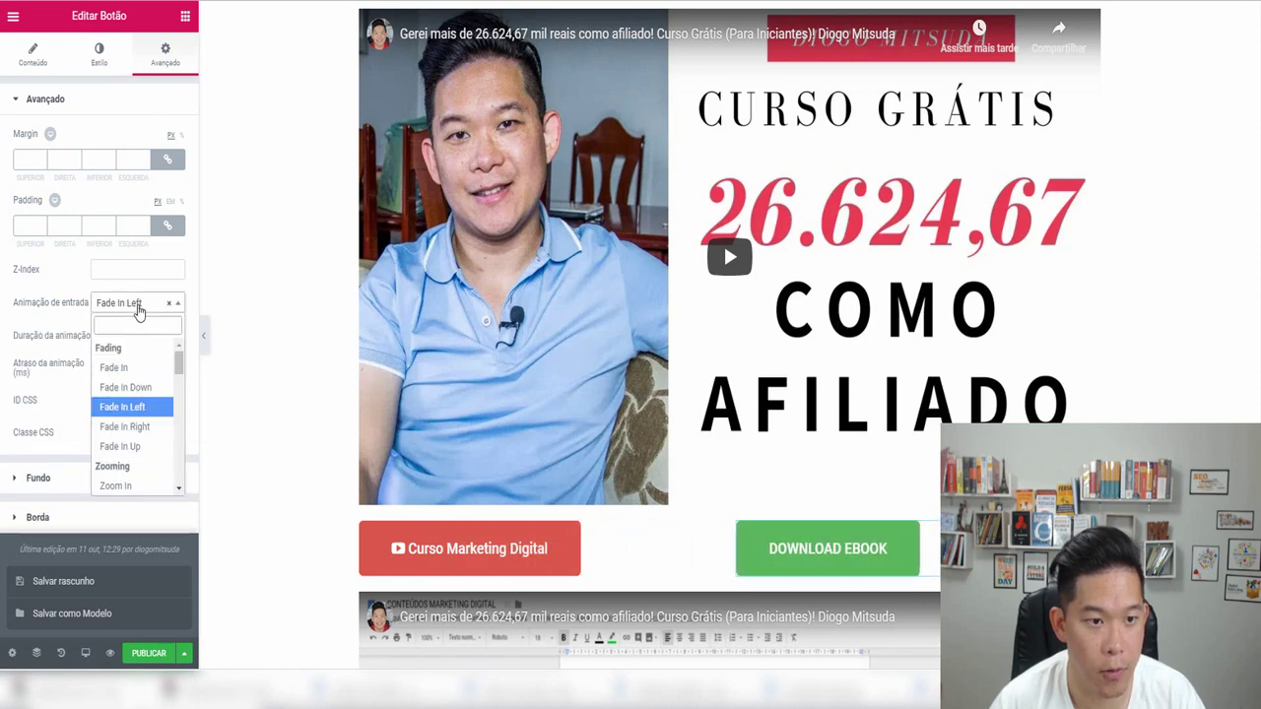
pyautogui.click(132, 430)
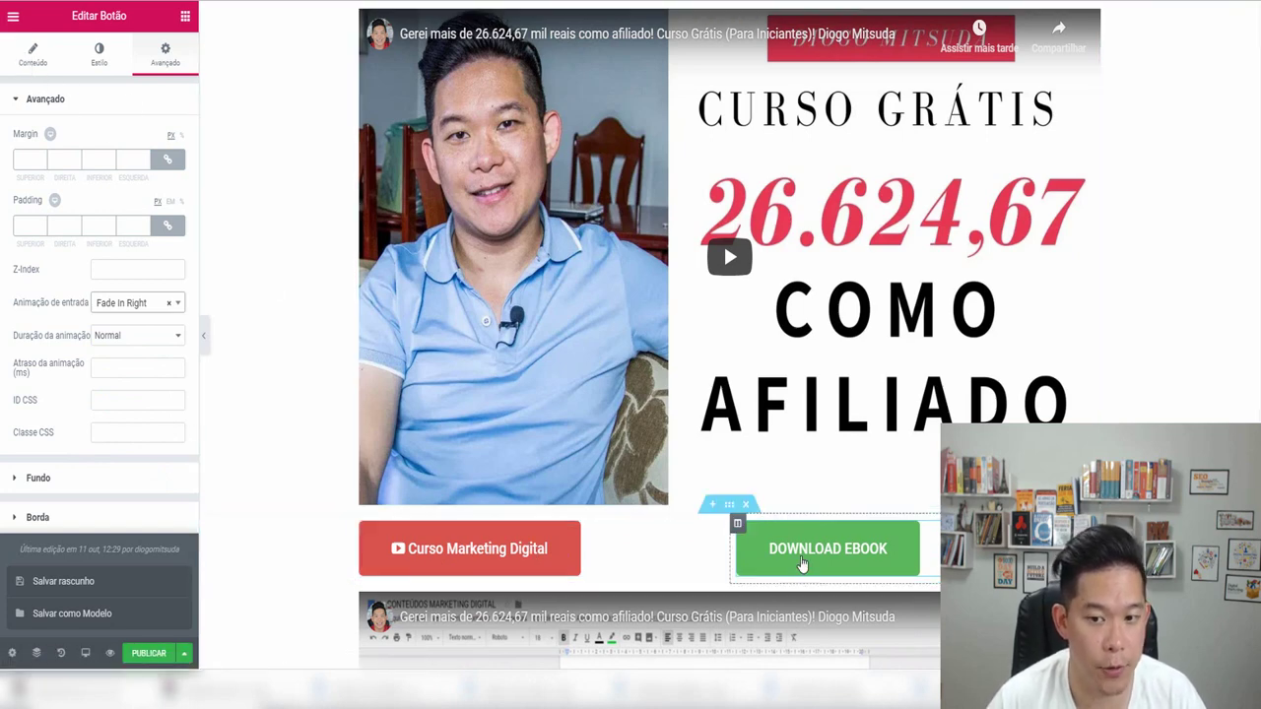
pyautogui.click(13, 20)
# - Set the entrance animation of the "Curso Marketing Digital" button to Fade In Left
pyautogui.click(473, 566)
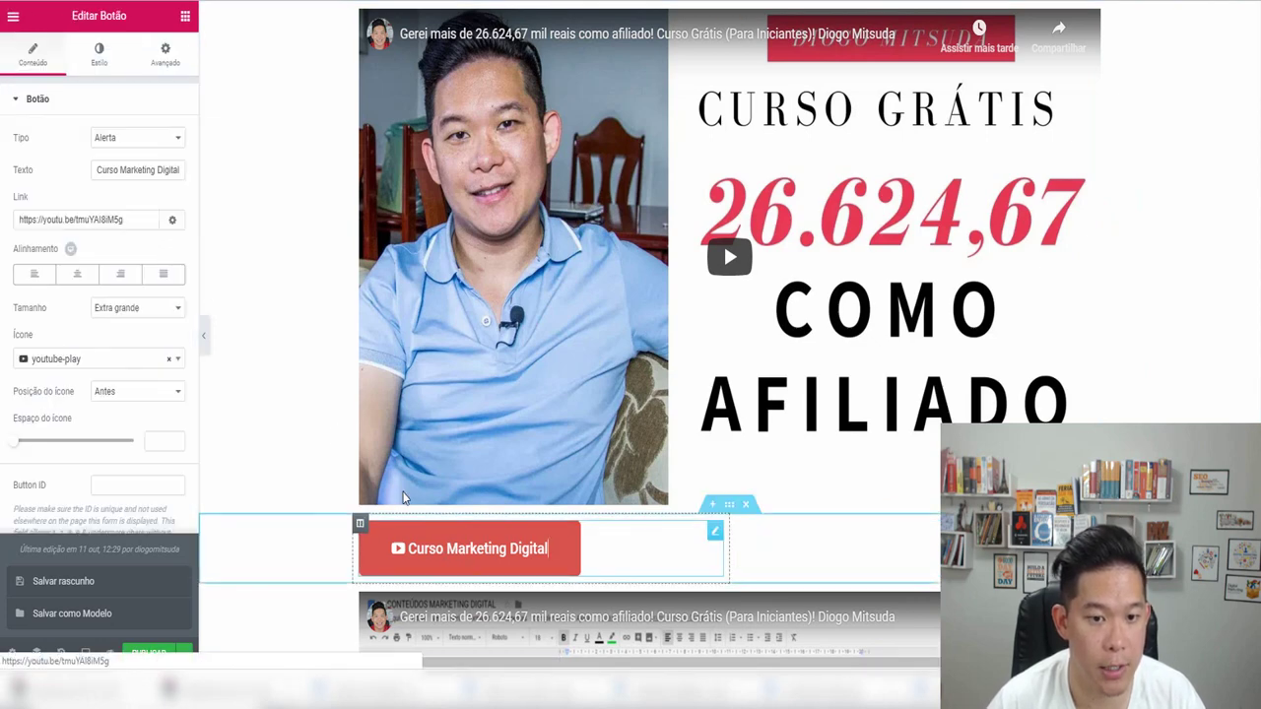
pyautogui.click(159, 73)
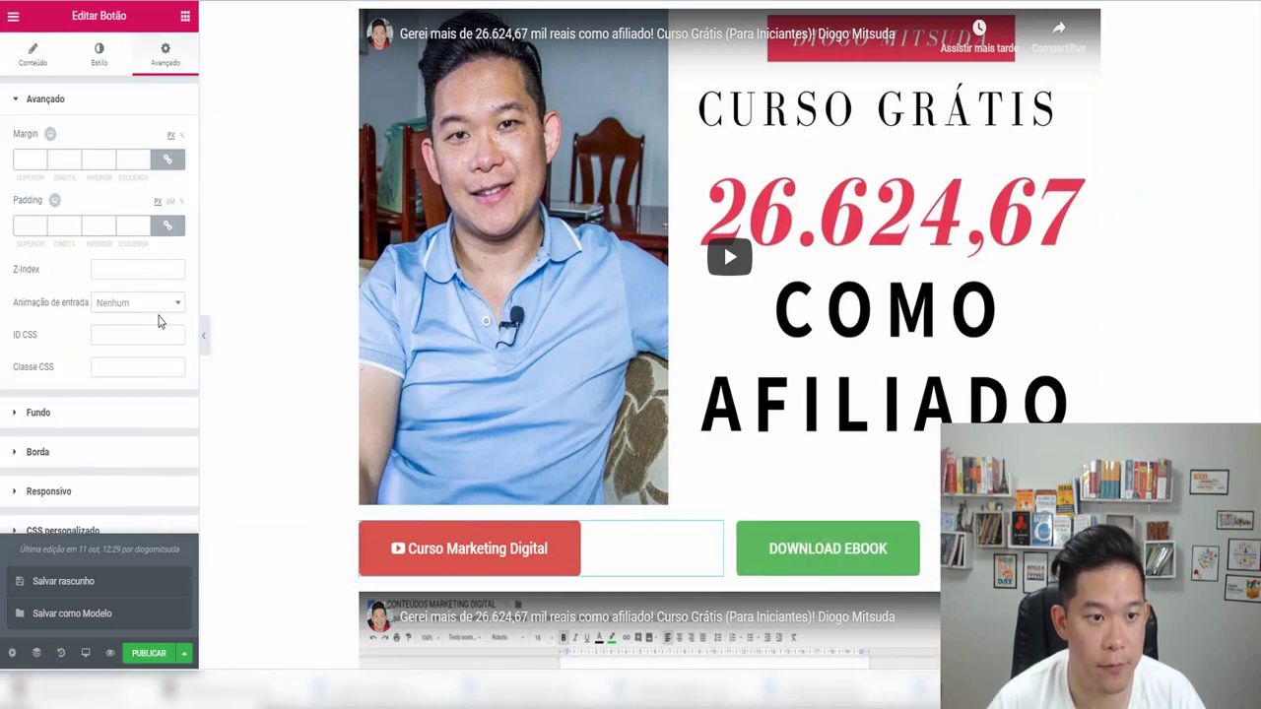
pyautogui.click(141, 307)
pyautogui.click(122, 407)
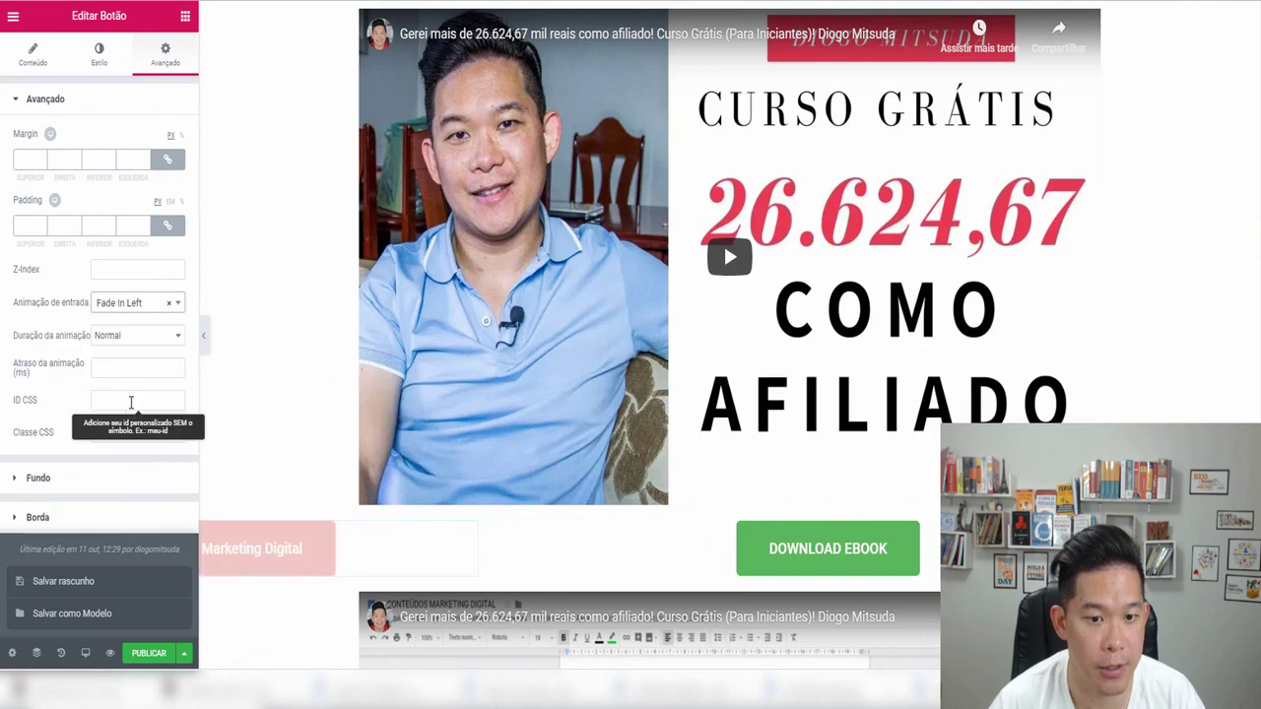
# - Set the entrance animation of the YouTube video below the two call-to-action buttons to Fade In Up
pyautogui.scroll(-7, 254, 240)
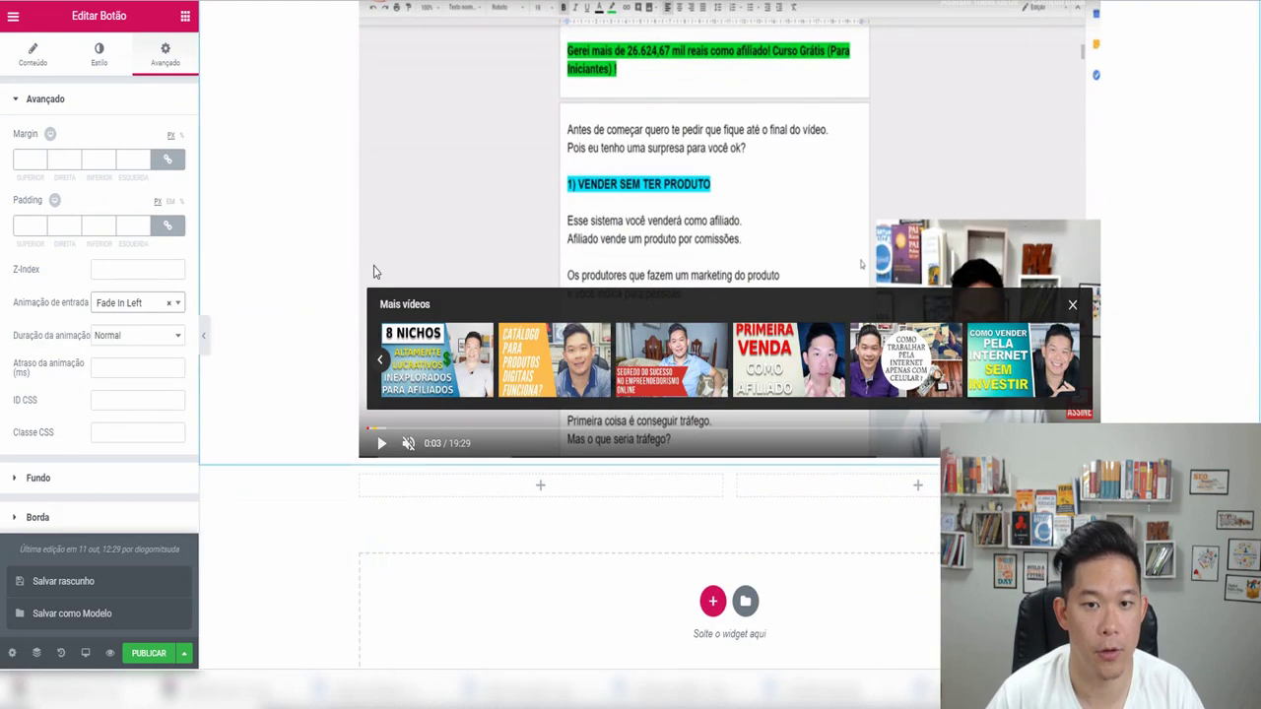
pyautogui.scroll(2, 414, 272)
pyautogui.click(463, 273)
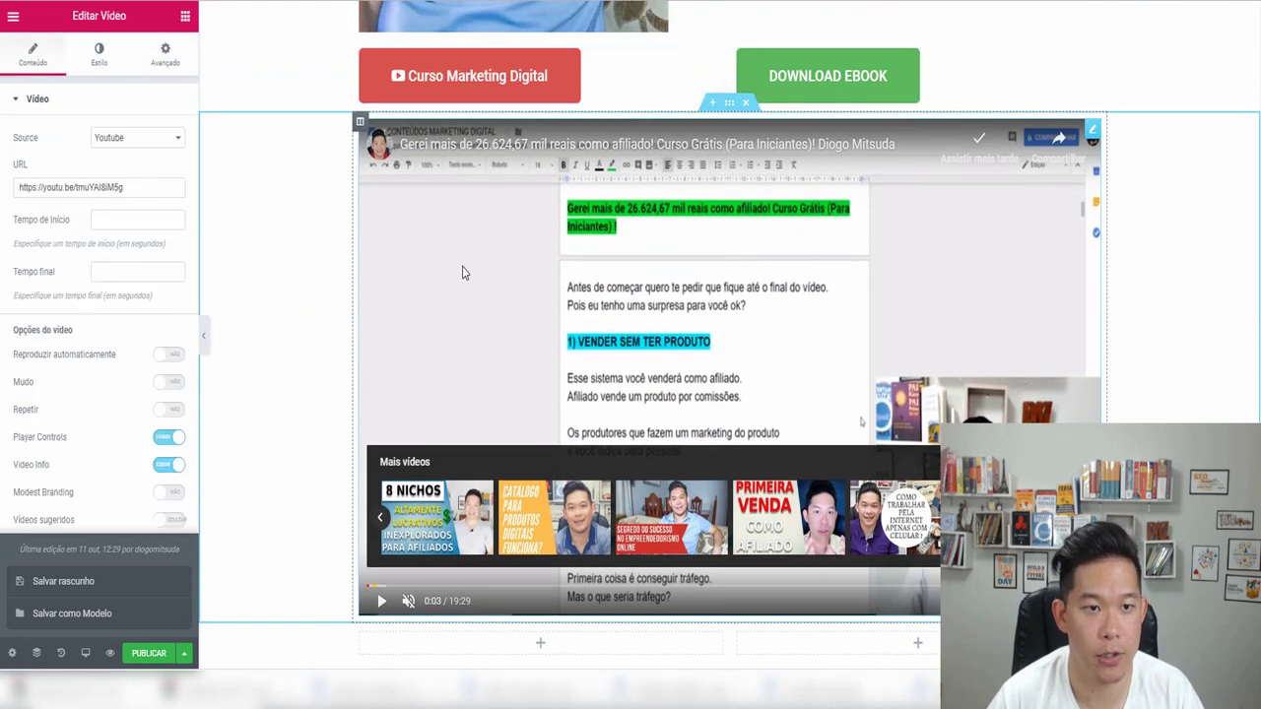
pyautogui.click(166, 65)
pyautogui.click(133, 305)
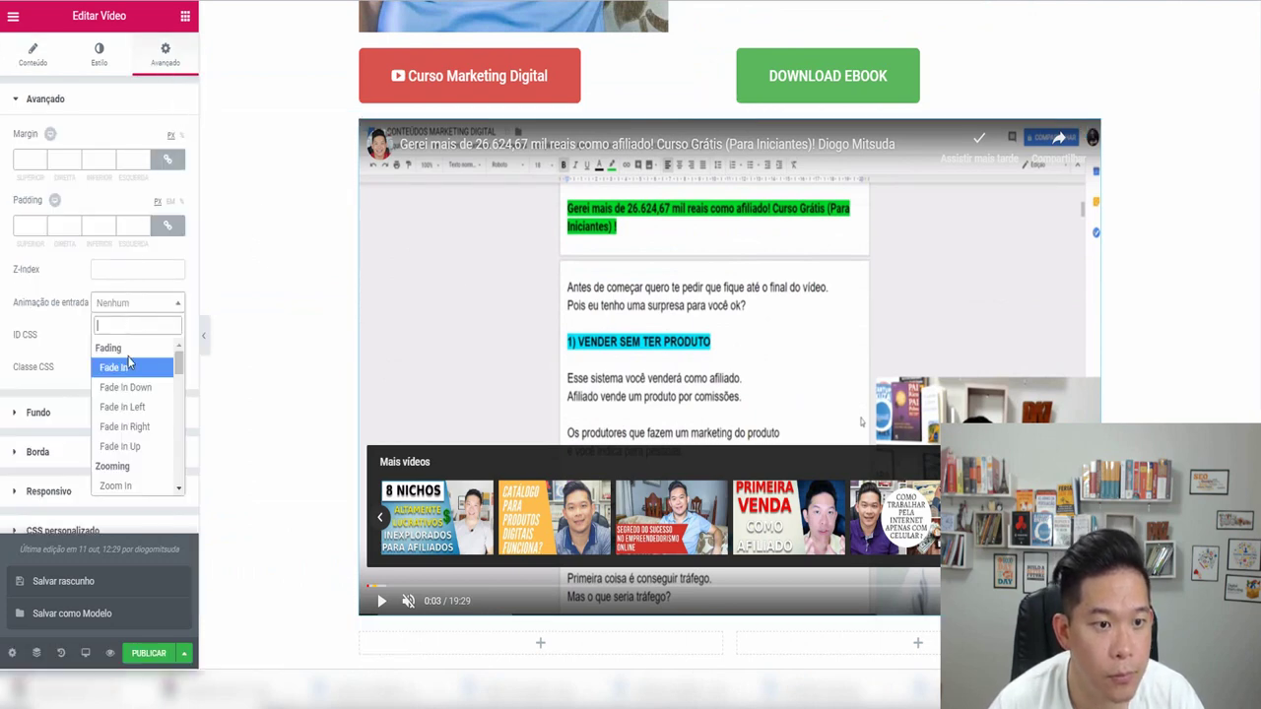
pyautogui.click(132, 446)
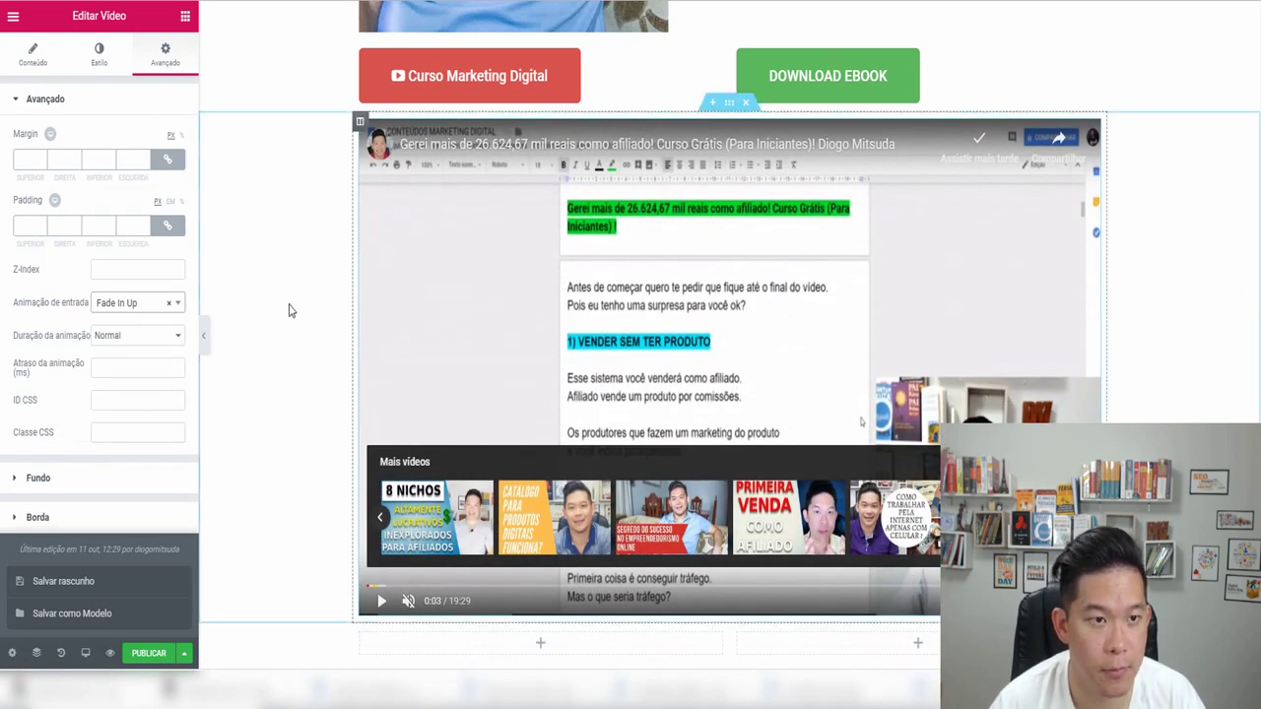
# - Add a Button widget to each of the two empty columns beneath the lower video
pyautogui.click(32, 54)
pyautogui.click(12, 15)
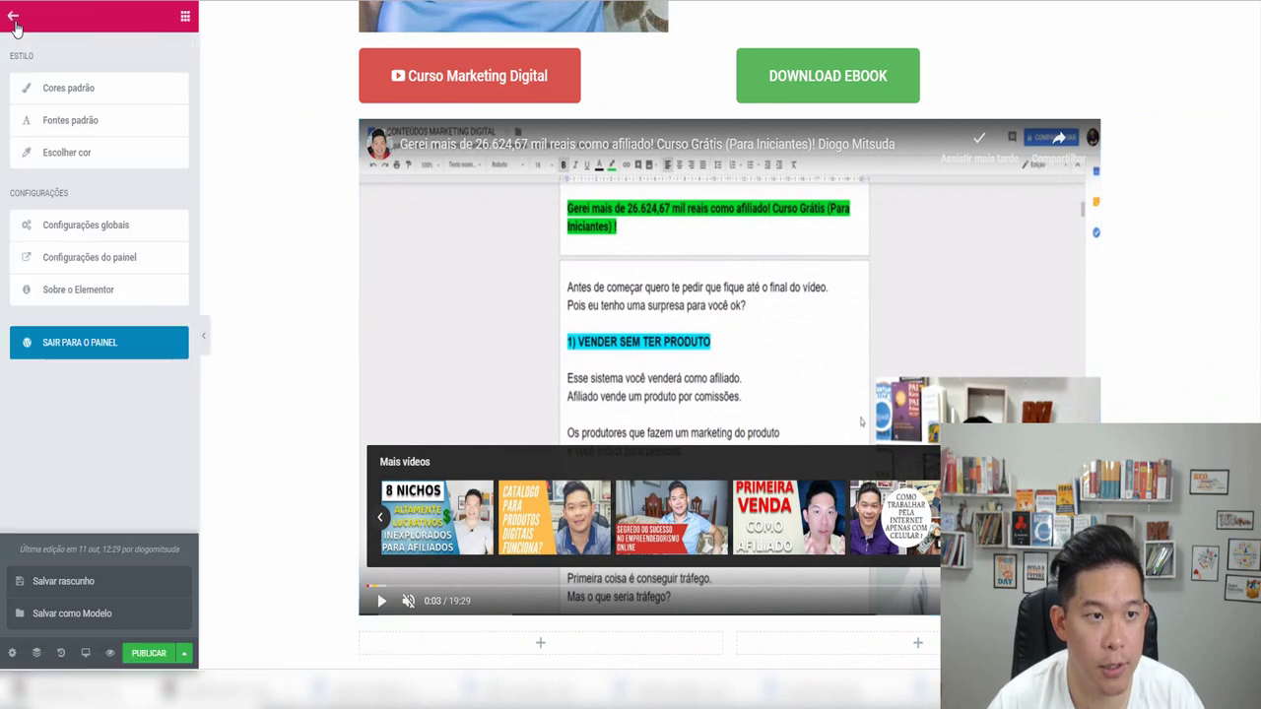
pyautogui.click(13, 15)
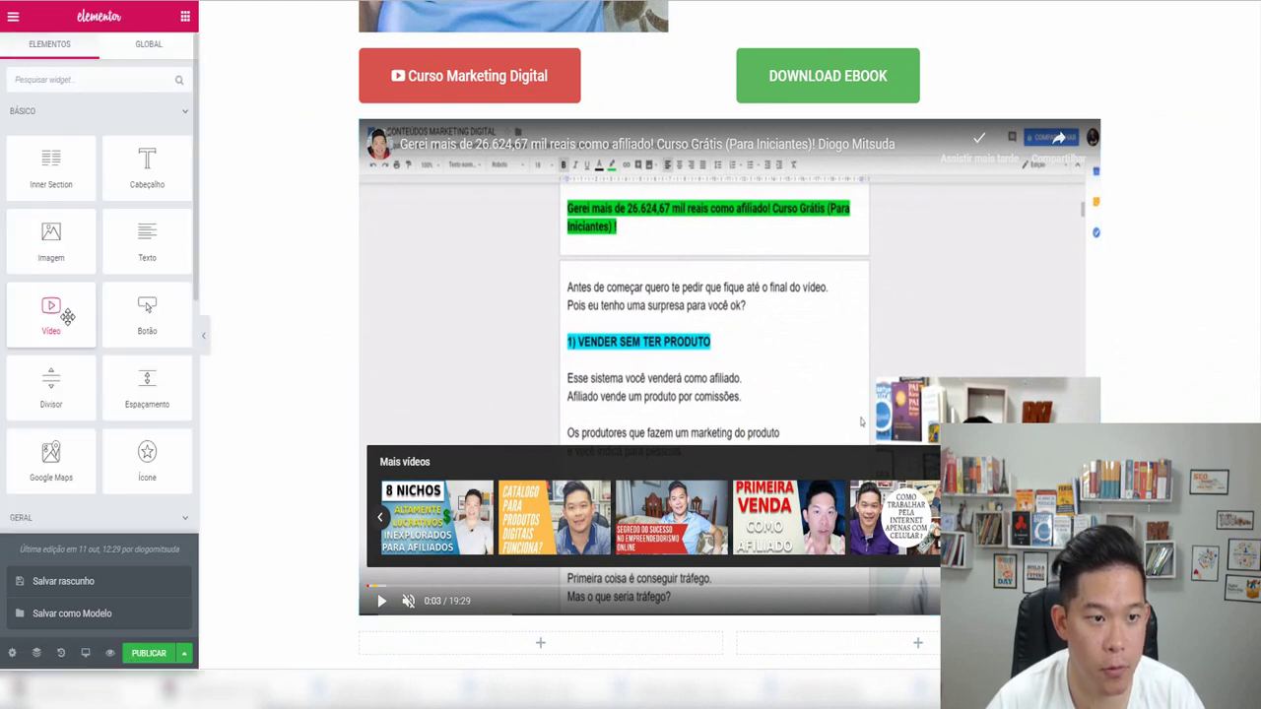
pyautogui.moveTo(146, 310); pyautogui.dragTo(480, 648)
pyautogui.click(16, 27)
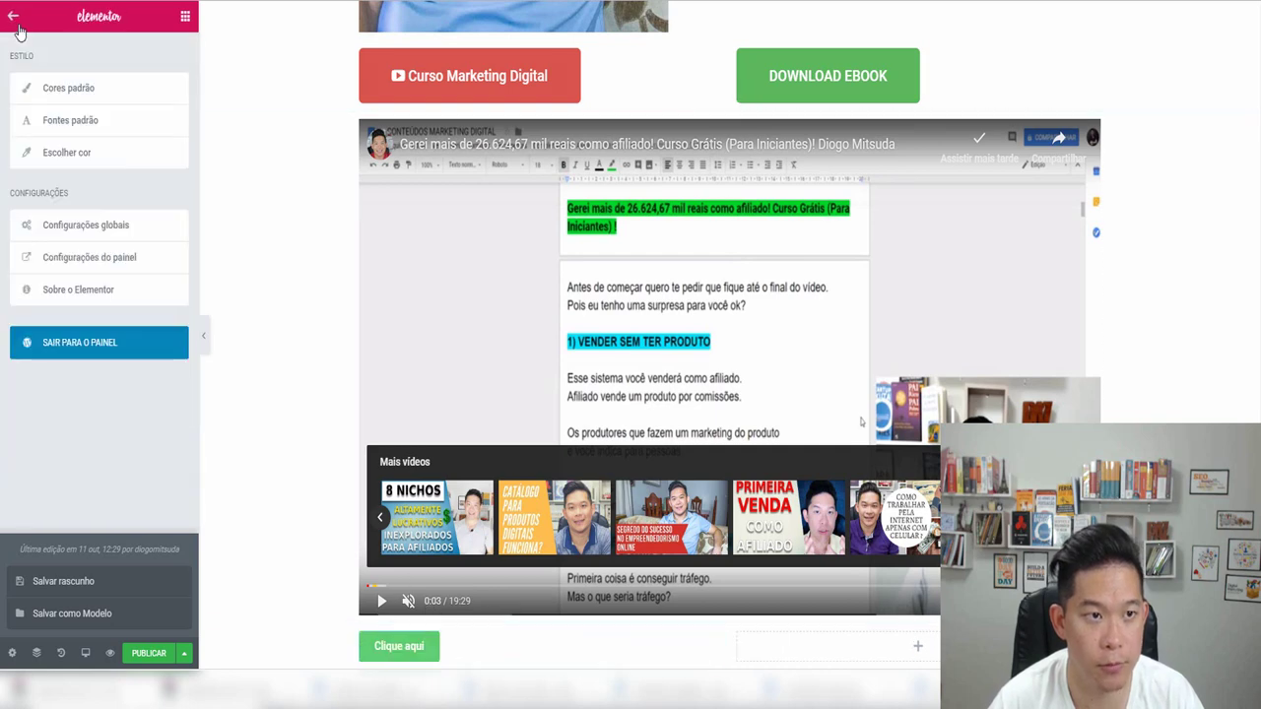
pyautogui.click(16, 22)
pyautogui.moveTo(147, 311); pyautogui.dragTo(900, 604)
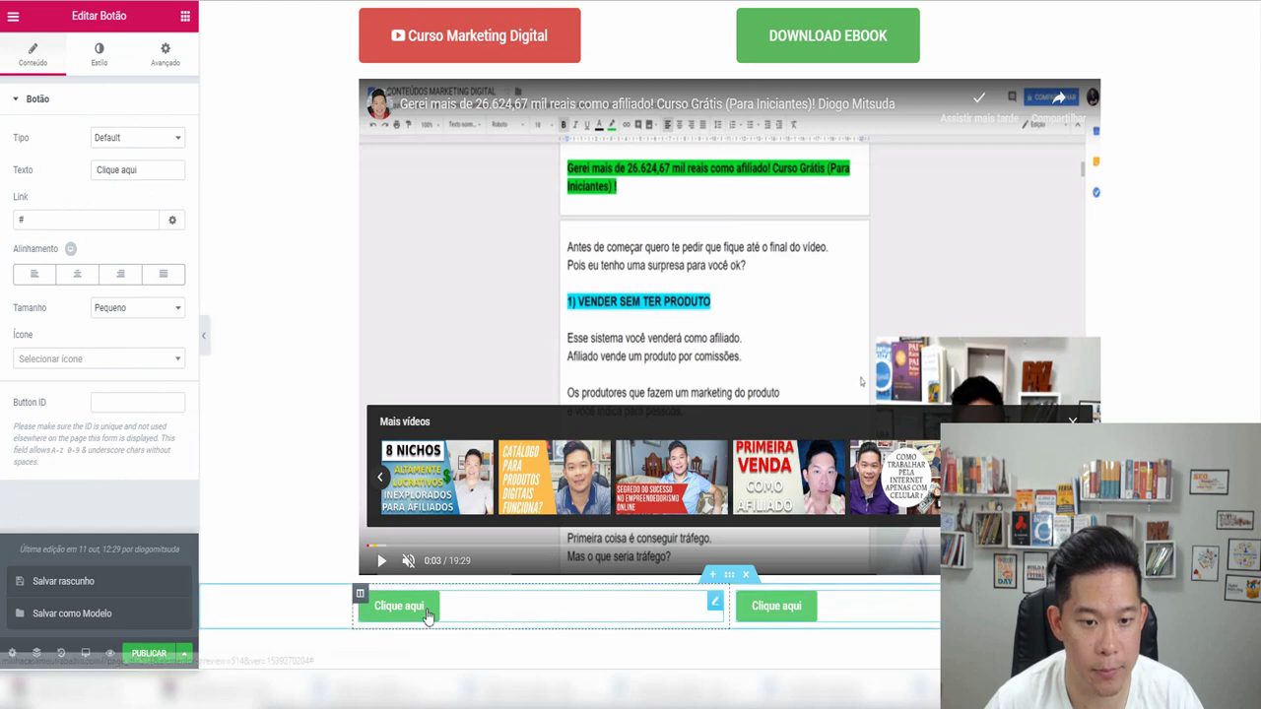
# - Set the entrance animation of the left "Clique aqui" button beneath the lower video to Fade In Left
pyautogui.click(165, 55)
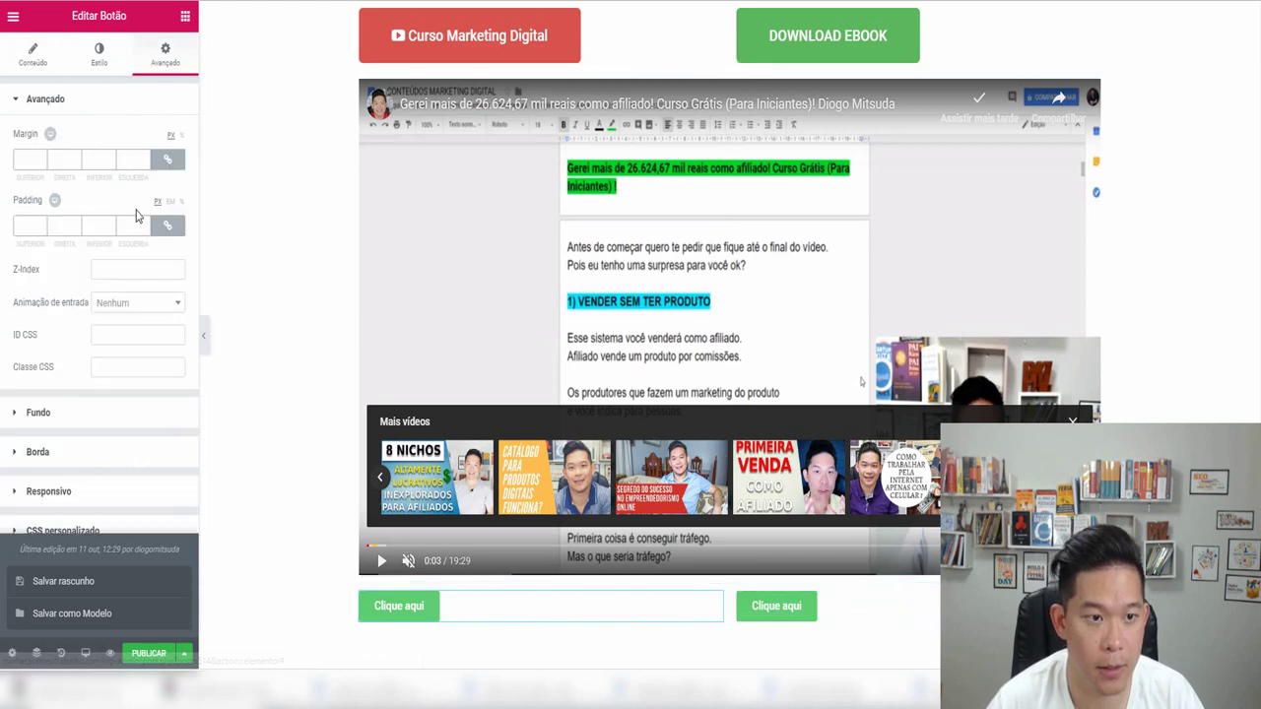
pyautogui.click(130, 306)
pyautogui.click(126, 412)
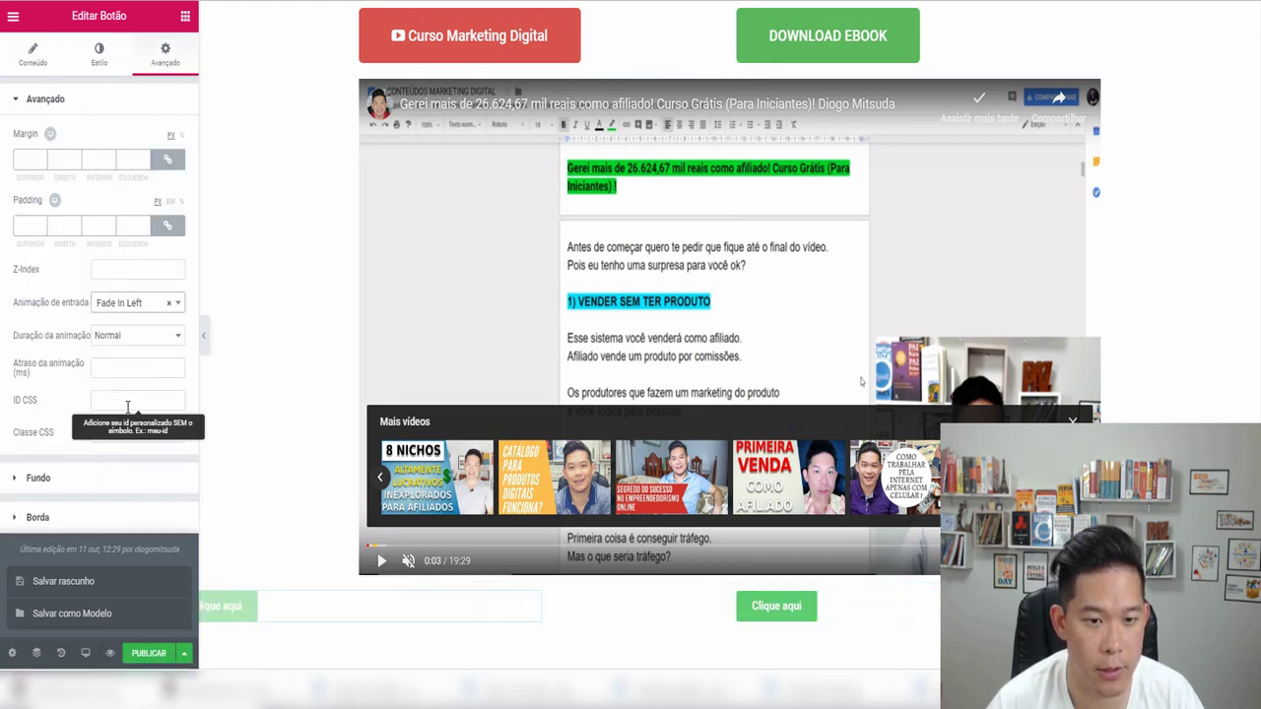
# - Set the entrance animation of the right "Clique aqui" button beneath the lower video to Fade In Right
pyautogui.click(788, 611)
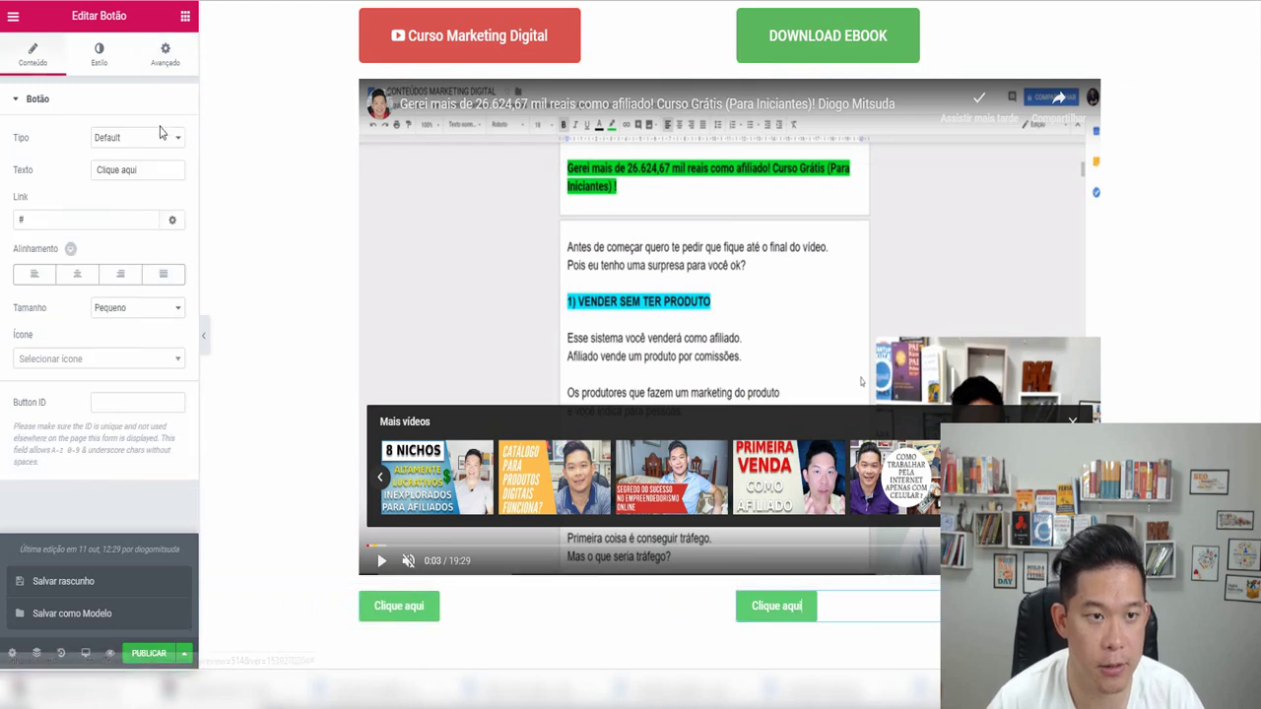
pyautogui.click(165, 62)
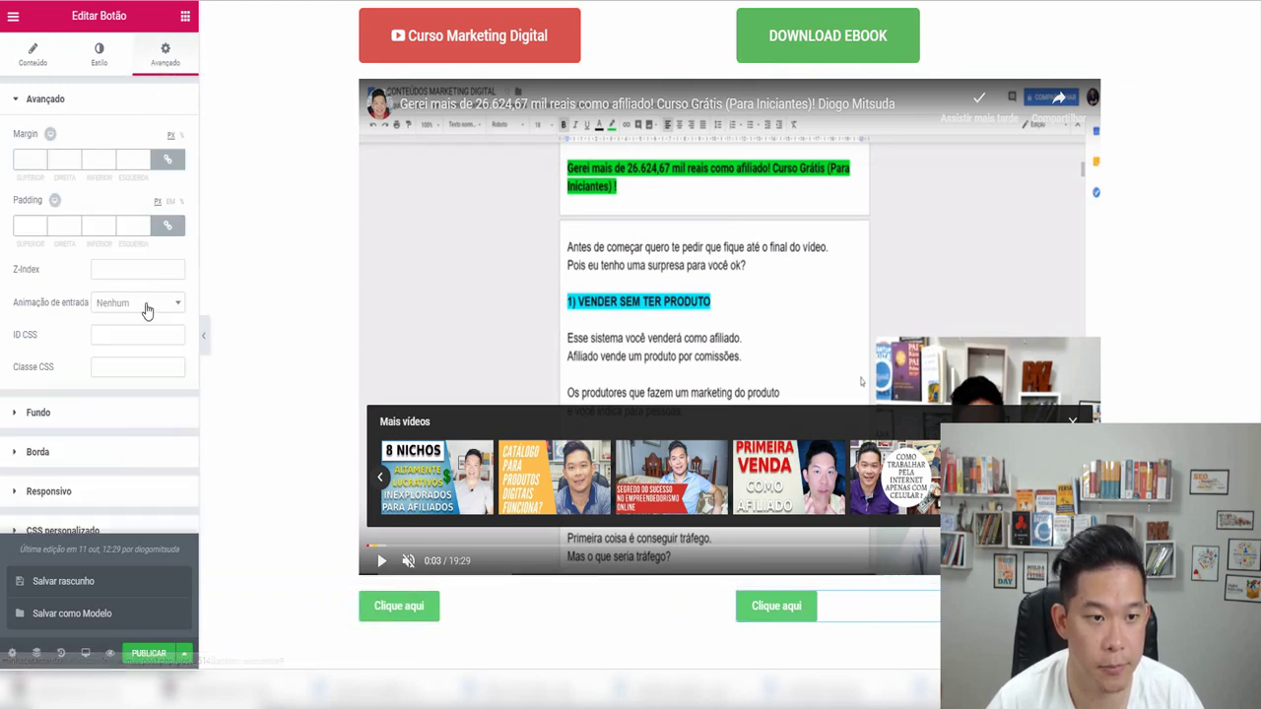
pyautogui.click(147, 303)
pyautogui.click(141, 426)
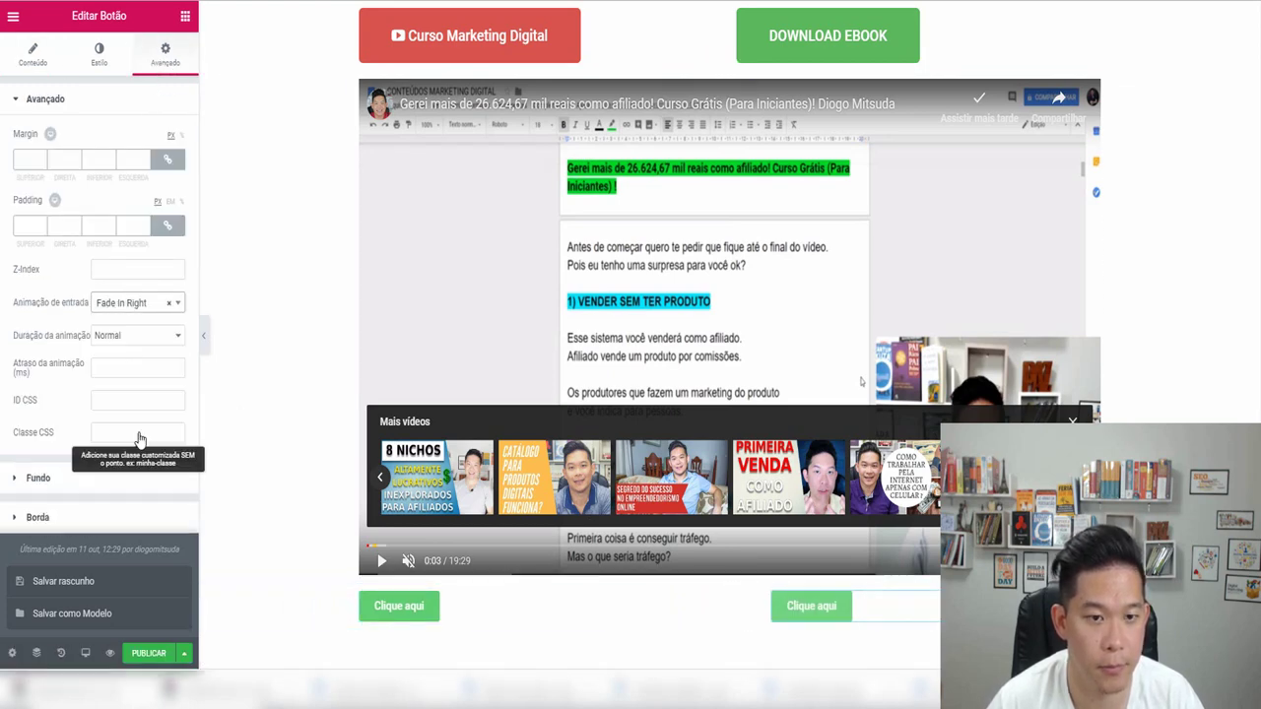
# - Save the Elementor page as a draft
pyautogui.click(184, 655)
pyautogui.click(183, 654)
pyautogui.click(110, 591)
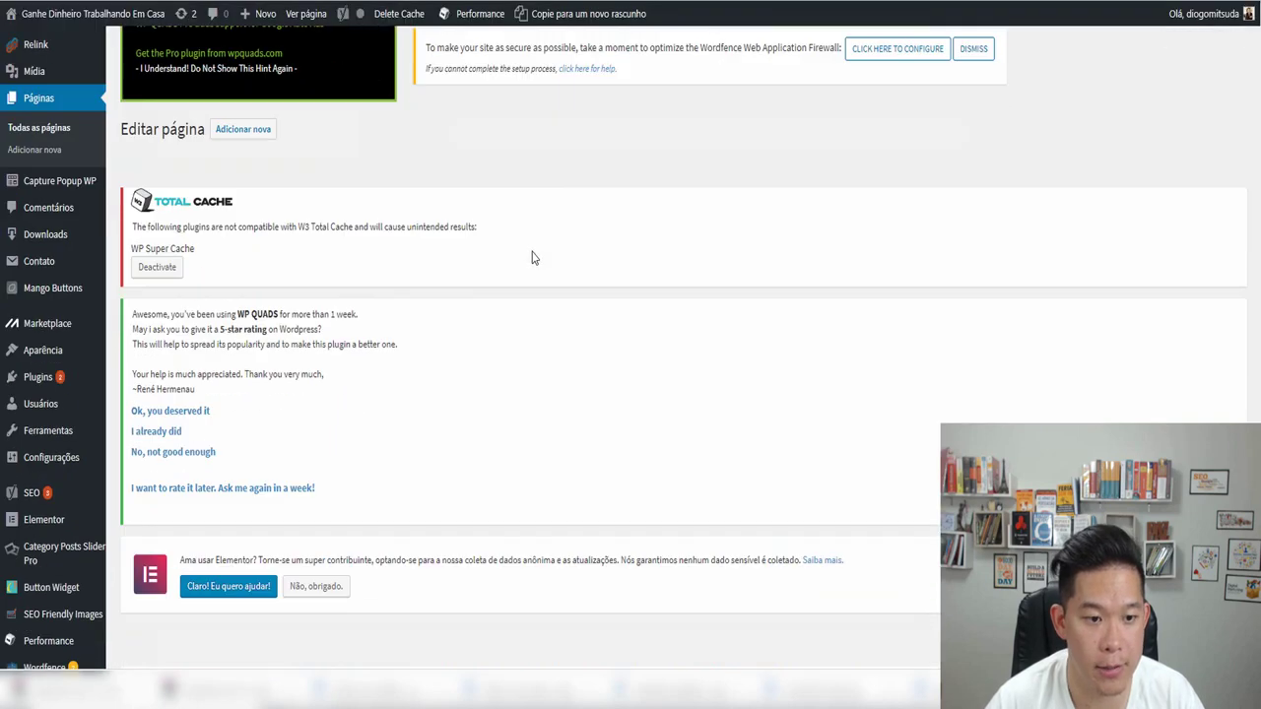
# - Open the "teste" page's permalink in a new browser tab and review the videos, buttons and entrance animations
pyautogui.scroll(-5, 325, 353)
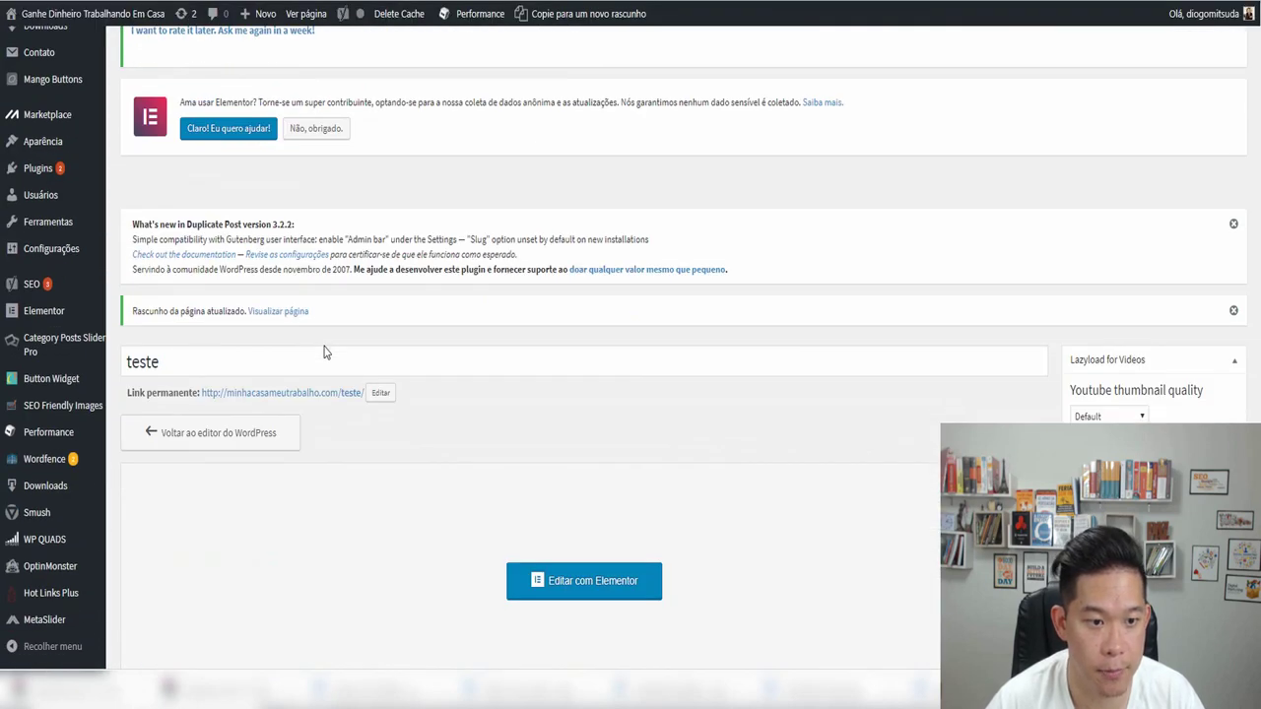
pyautogui.rightClick(325, 393)
pyautogui.click(433, 404)
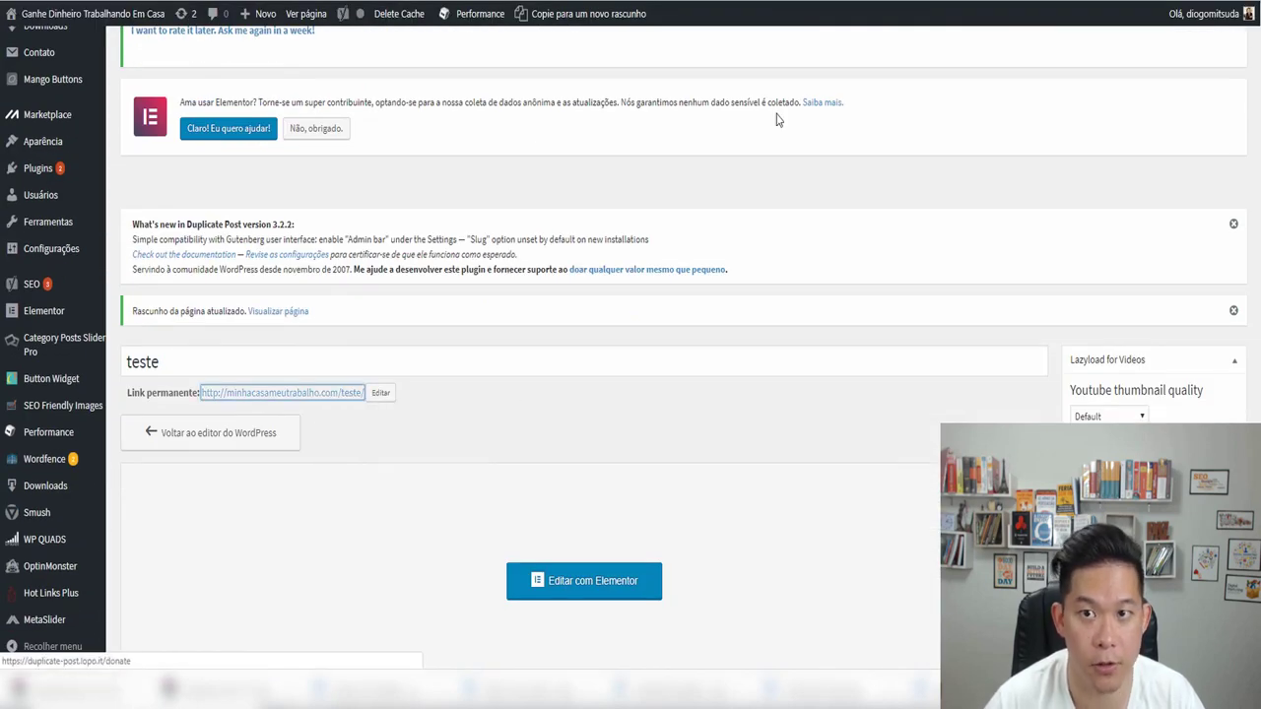
pyautogui.hotkey('ctrl', 'Tab')
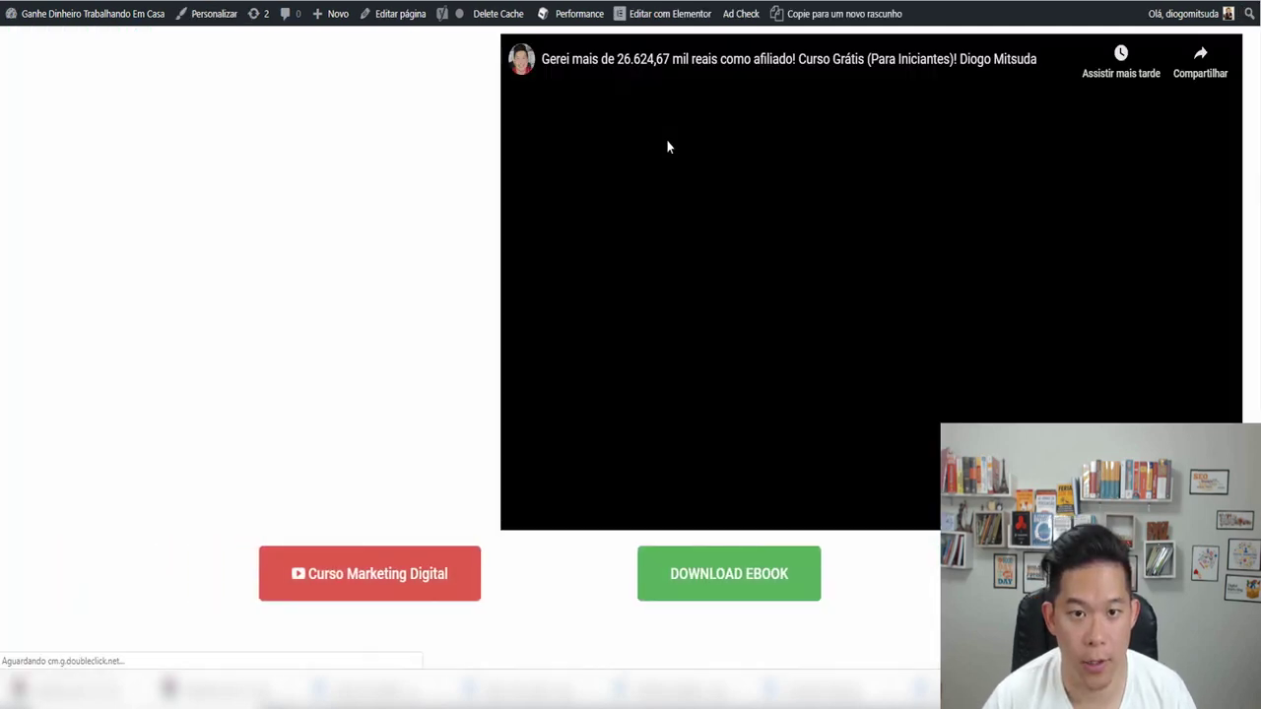
pyautogui.scroll(-6, 586, 165)
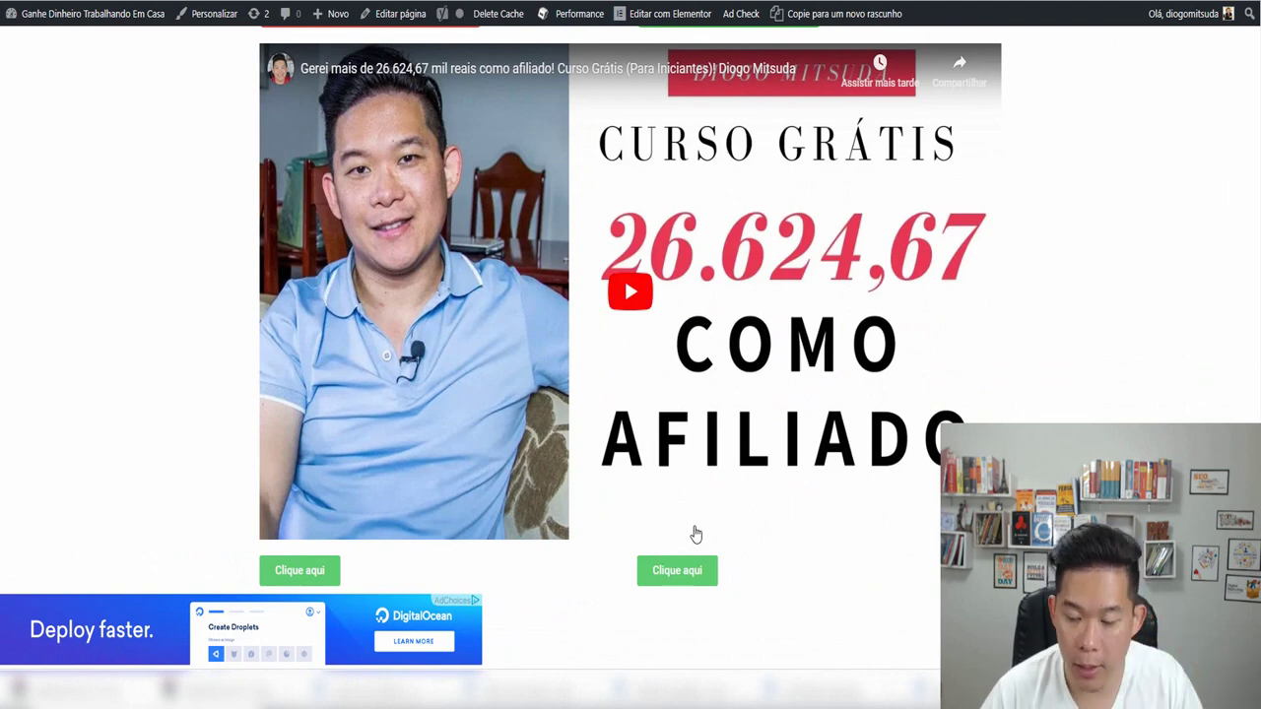
pyautogui.scroll(6, 696, 534)
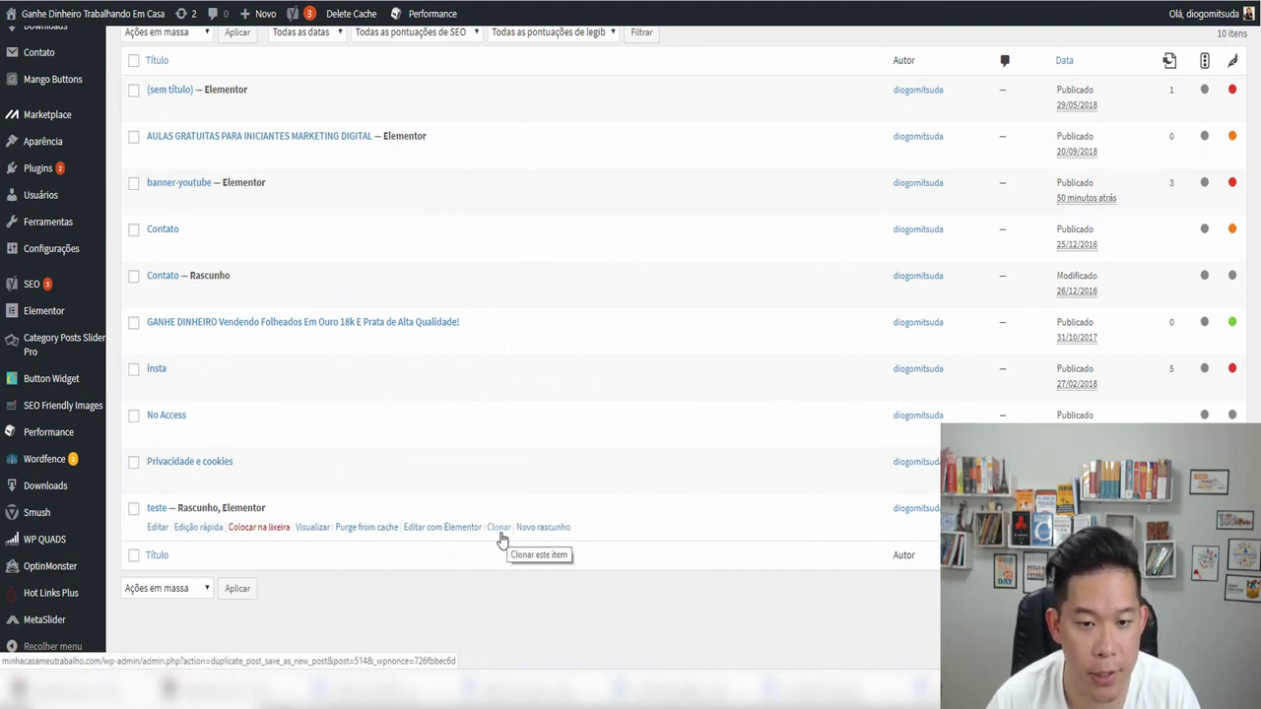
# - Clone the "teste" draft in the WordPress pages list and locate the copy
pyautogui.click(499, 529)
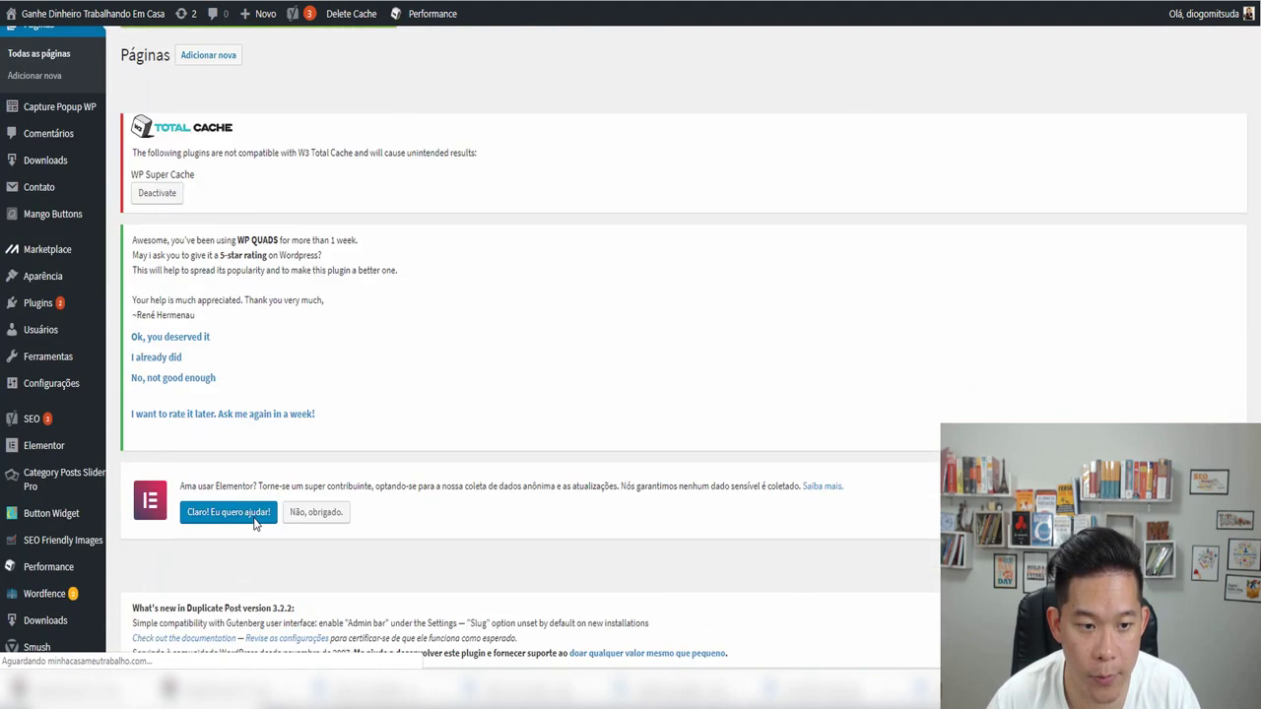
pyautogui.scroll(-15, 249, 519)
pyautogui.moveTo(325, 465); pyautogui.dragTo(178, 461)
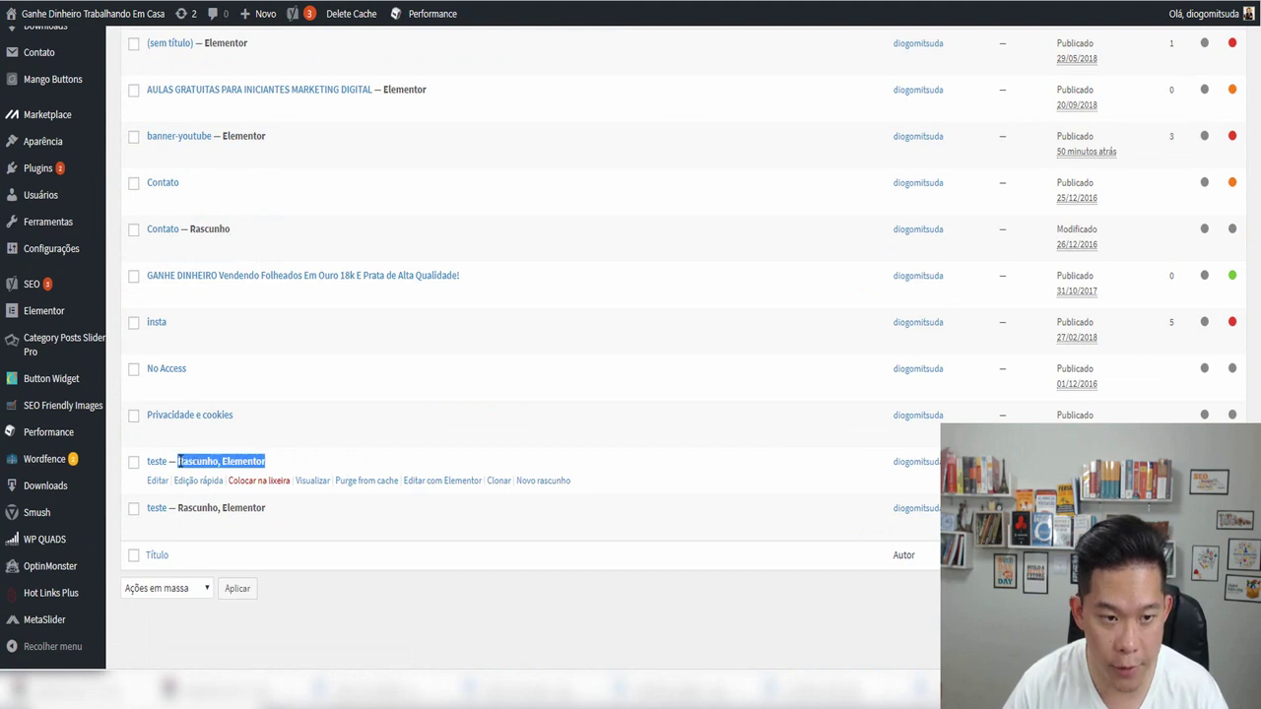
pyautogui.click(301, 465)
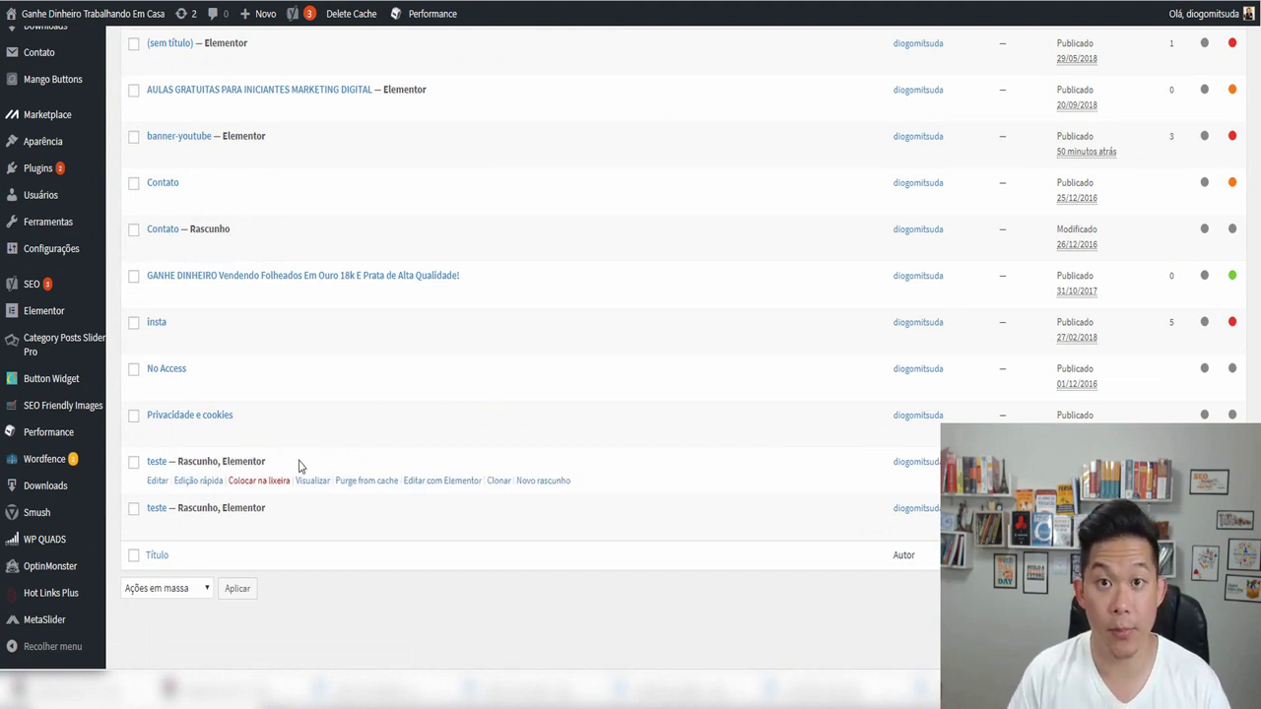